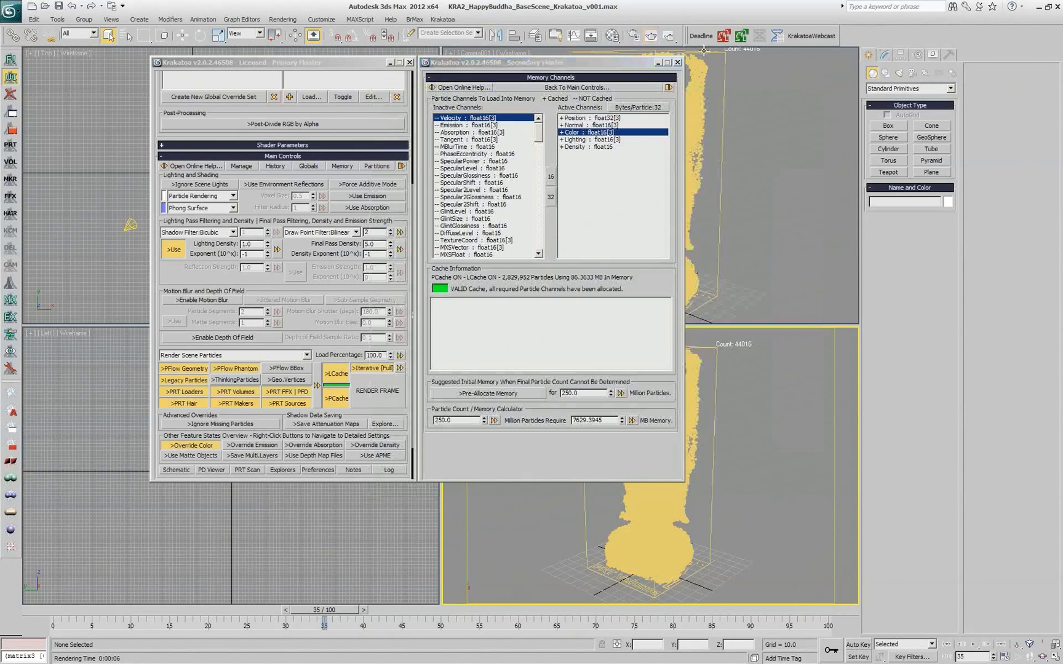
Close both Krakatoa floaters and reset 3ds Max to an empty scene without saving the Buddha scene
left_click(669, 88)
left_click(409, 62)
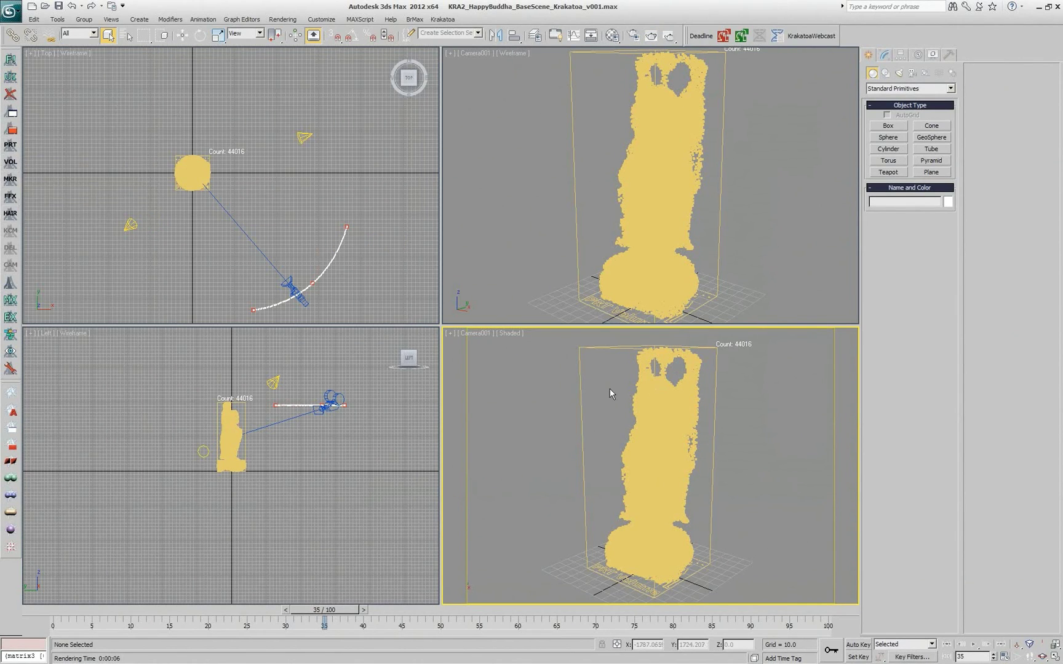
left_click(11, 10)
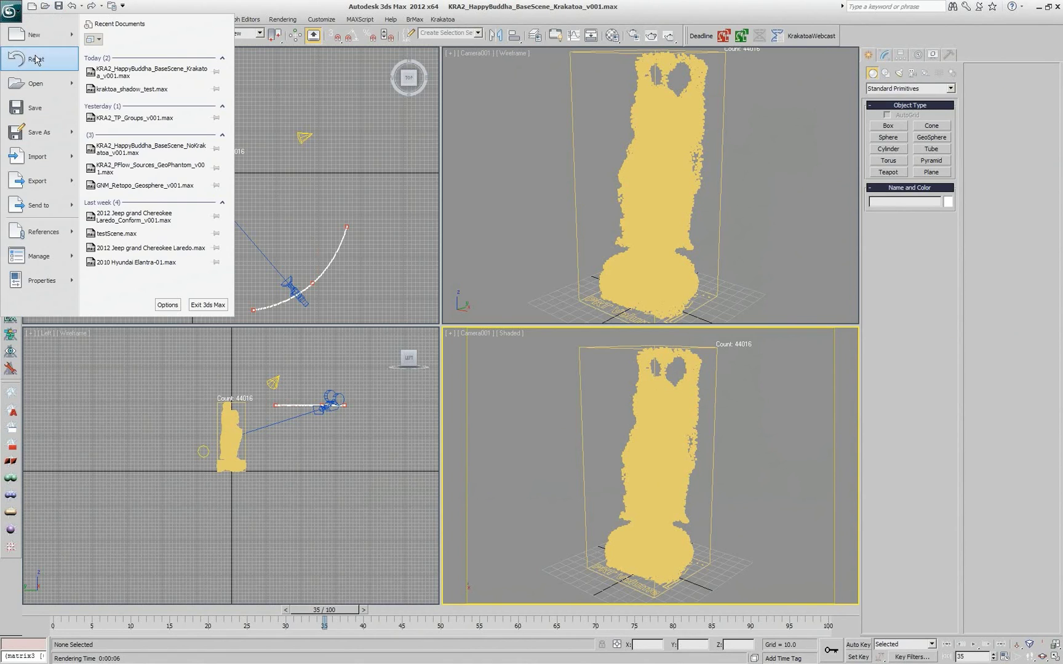
left_click(36, 60)
left_click(530, 369)
left_click(514, 355)
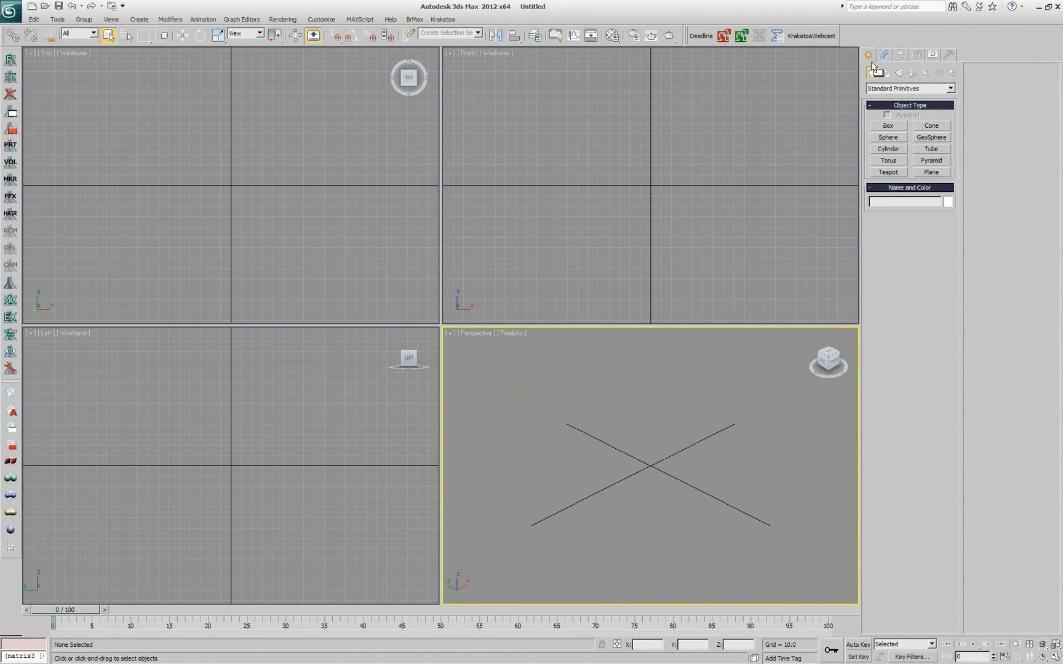
Create a Krakatoa PRT Loader in the perspective view loaded with the PipeFlow particle sequence
left_click(885, 91)
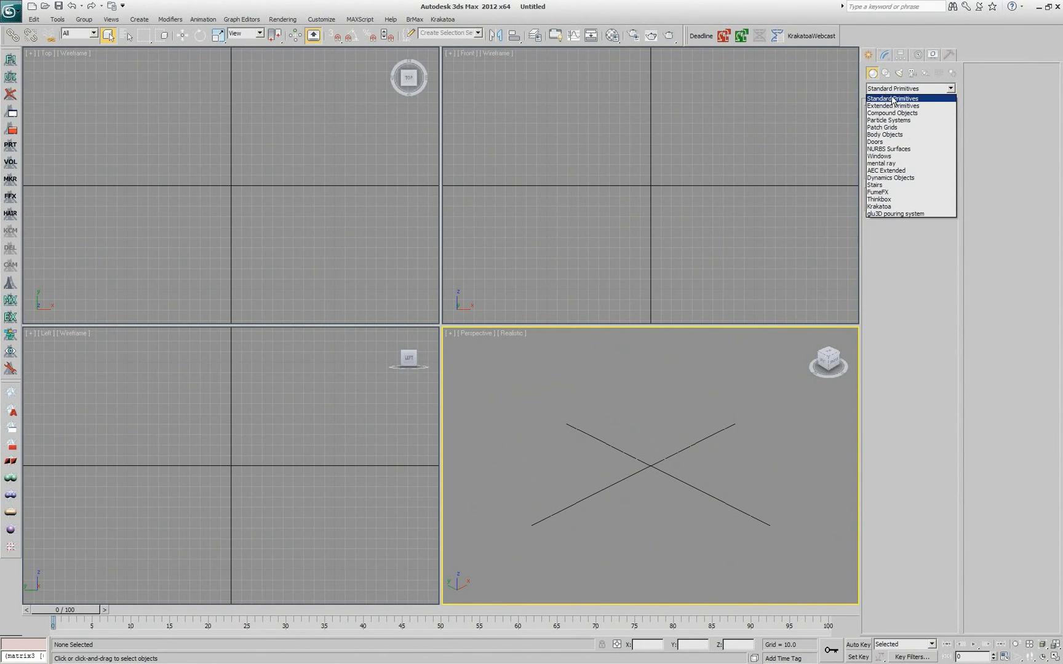
left_click(896, 207)
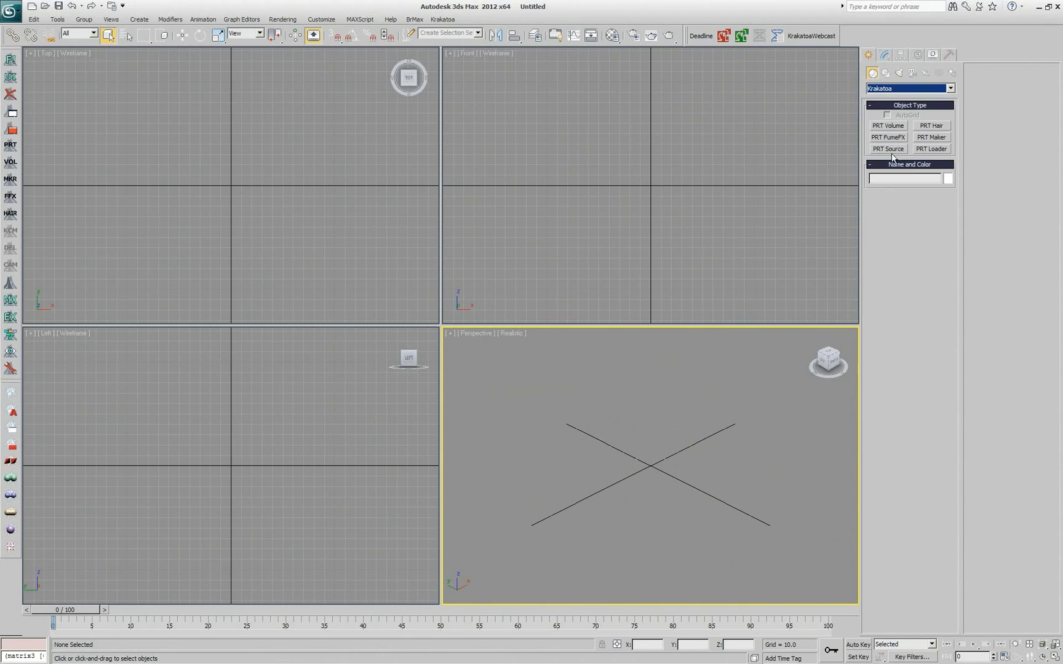
left_click(930, 149)
left_click_drag(615, 459, 633, 513)
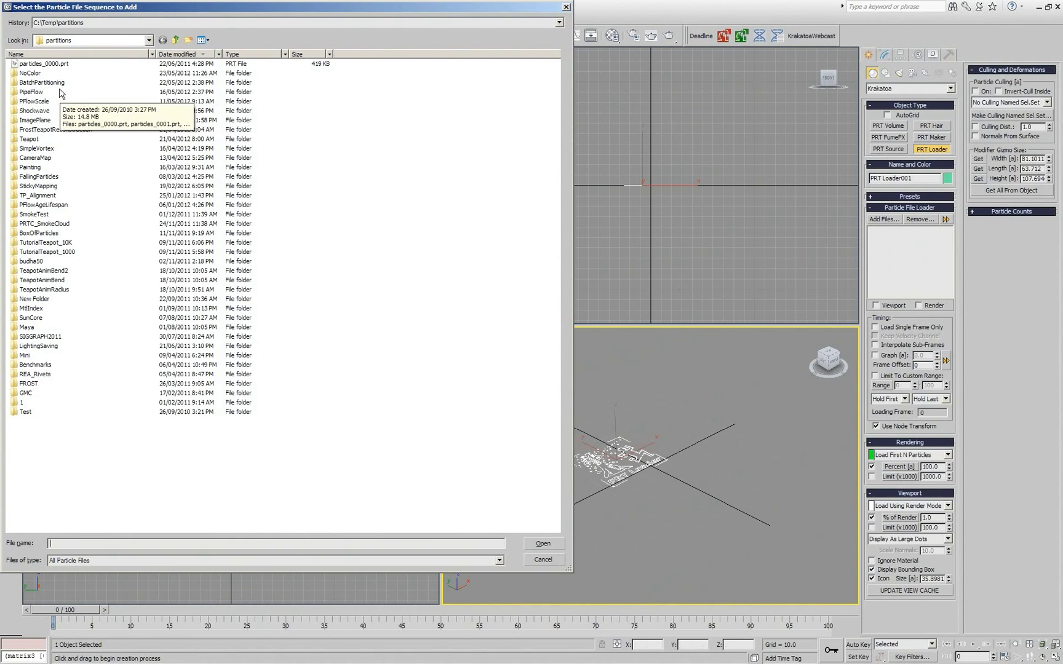
double_click(33, 91)
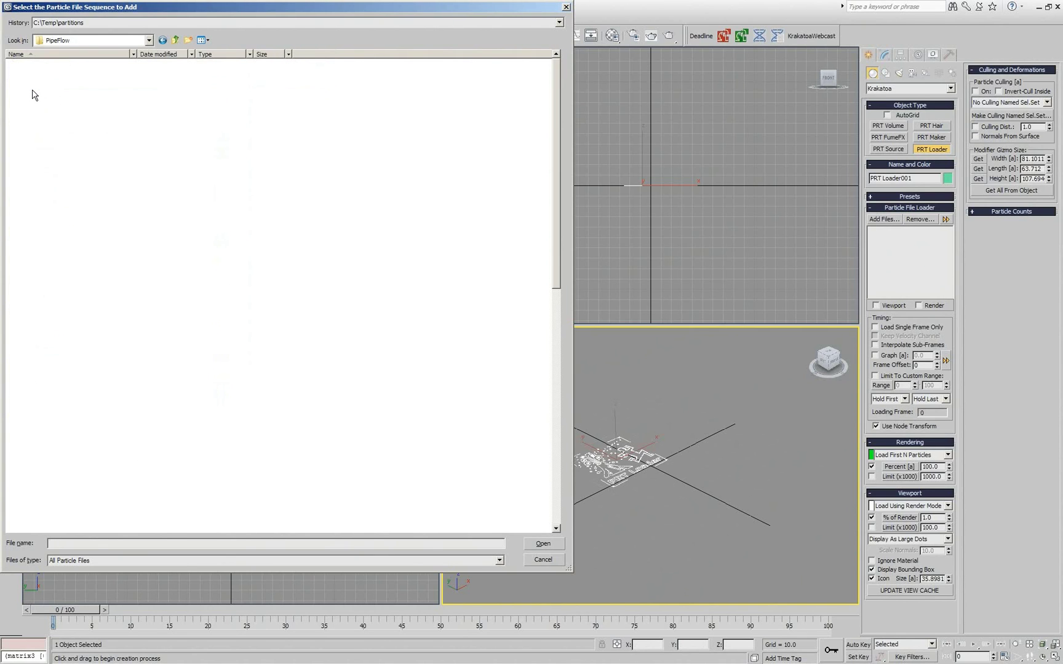
double_click(33, 94)
Exit loader creation and advance the timeline to frame 6 so particles appear
right_click(534, 352)
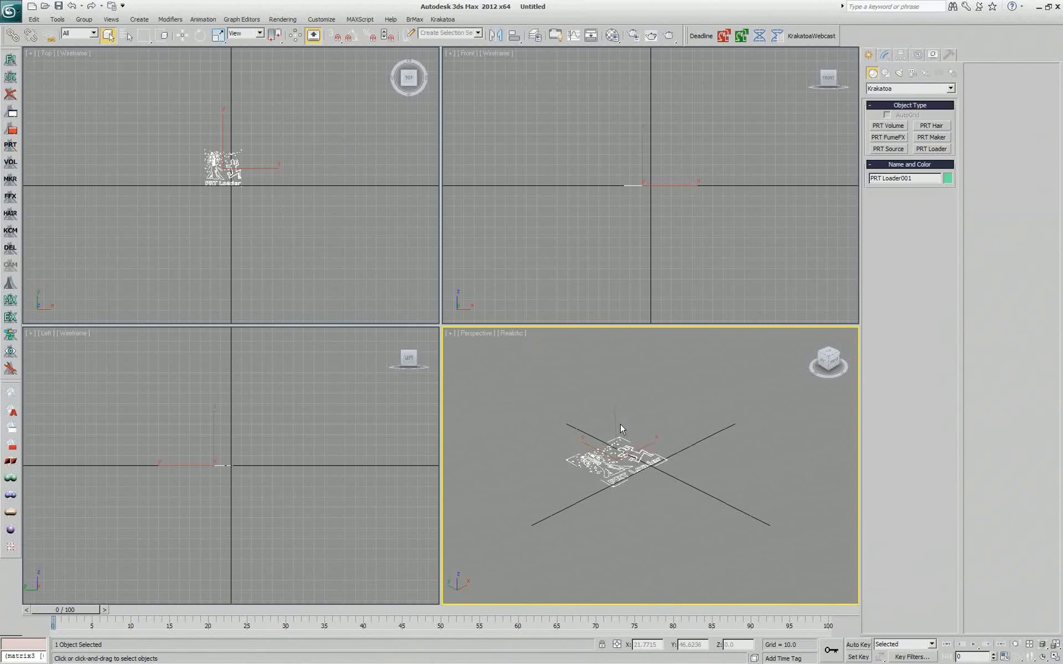
middle_click_drag(621, 429, 629, 507)
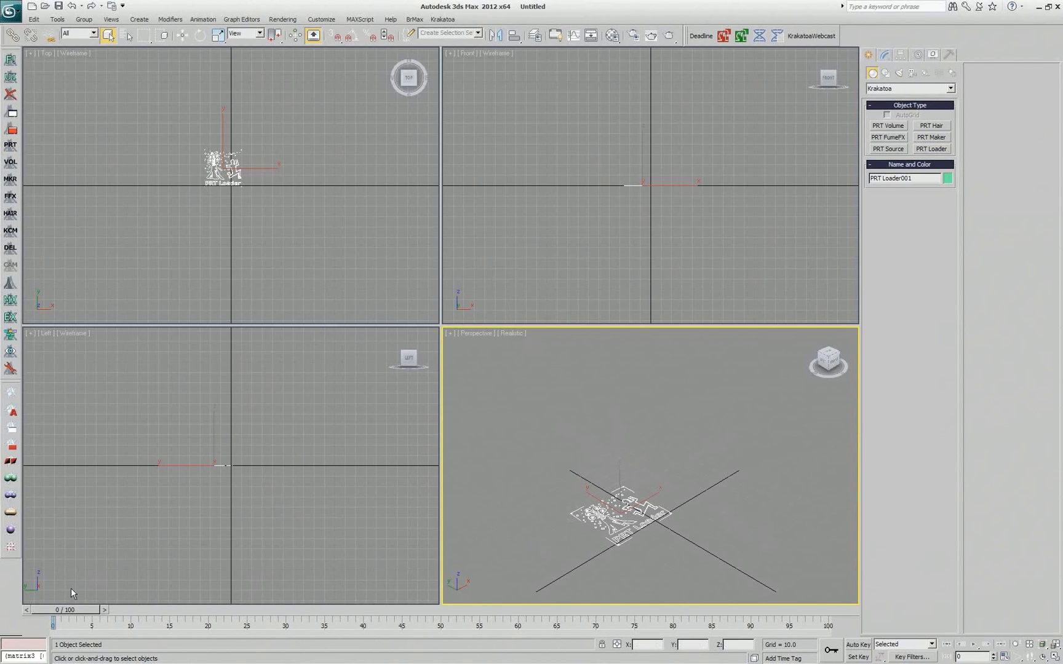
left_click_drag(66, 609, 108, 610)
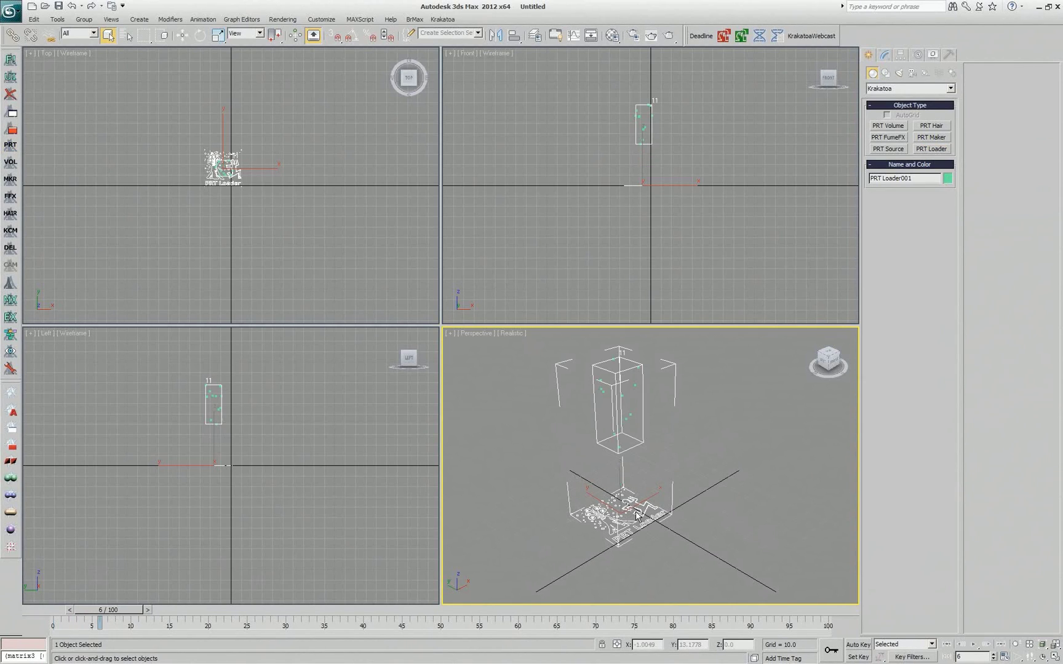
Set the loader's Viewport % of Render to 100 and scrub to watch the particles grow
left_click(885, 55)
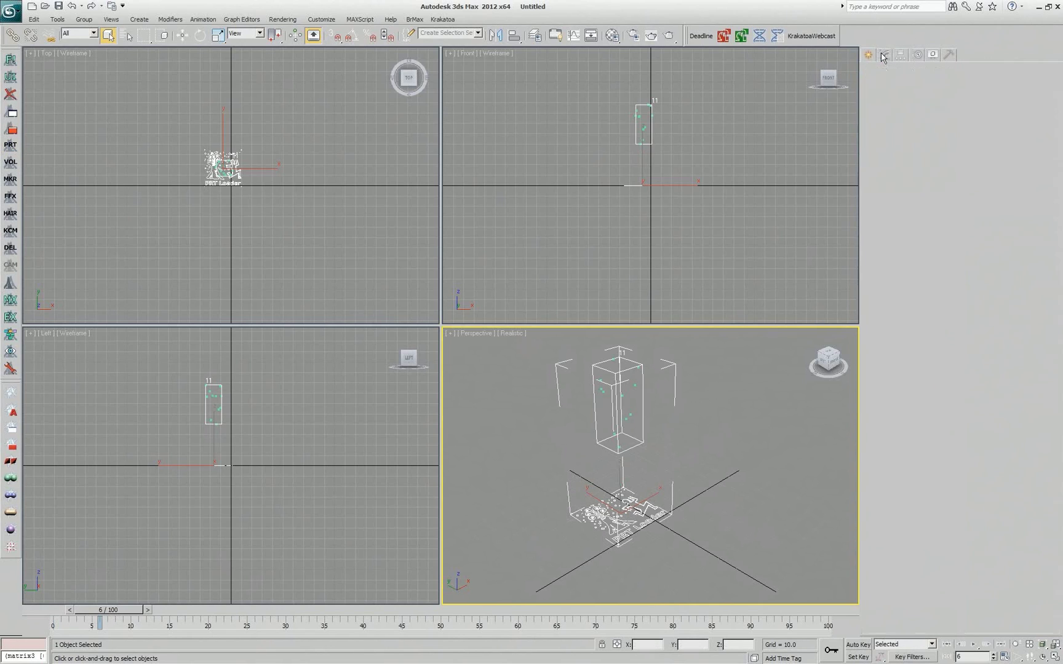
right_click(913, 503)
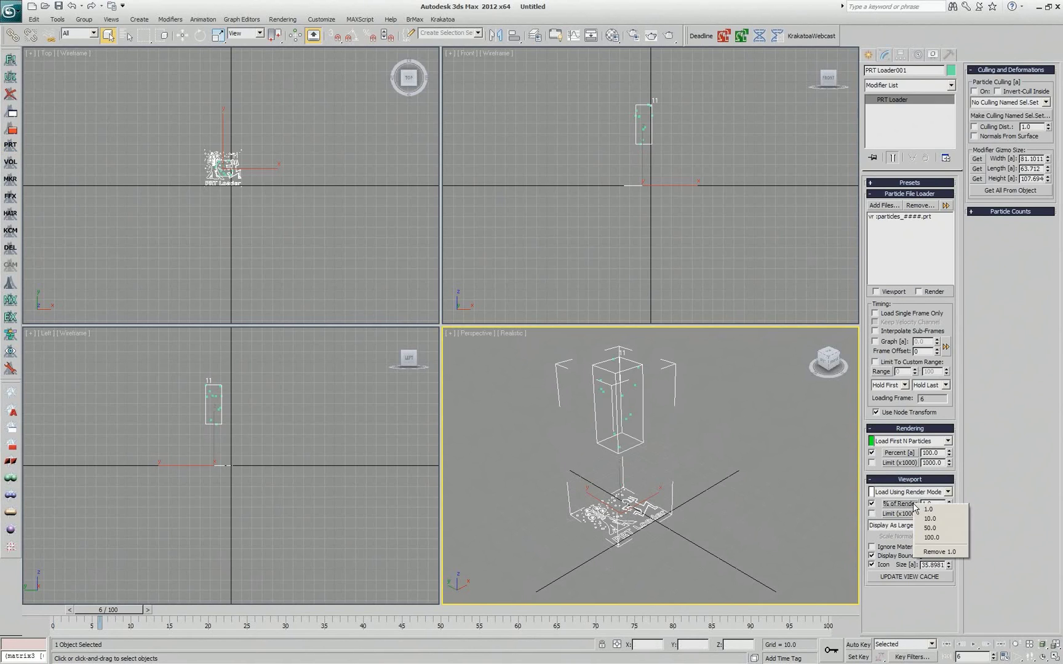
left_click(925, 551)
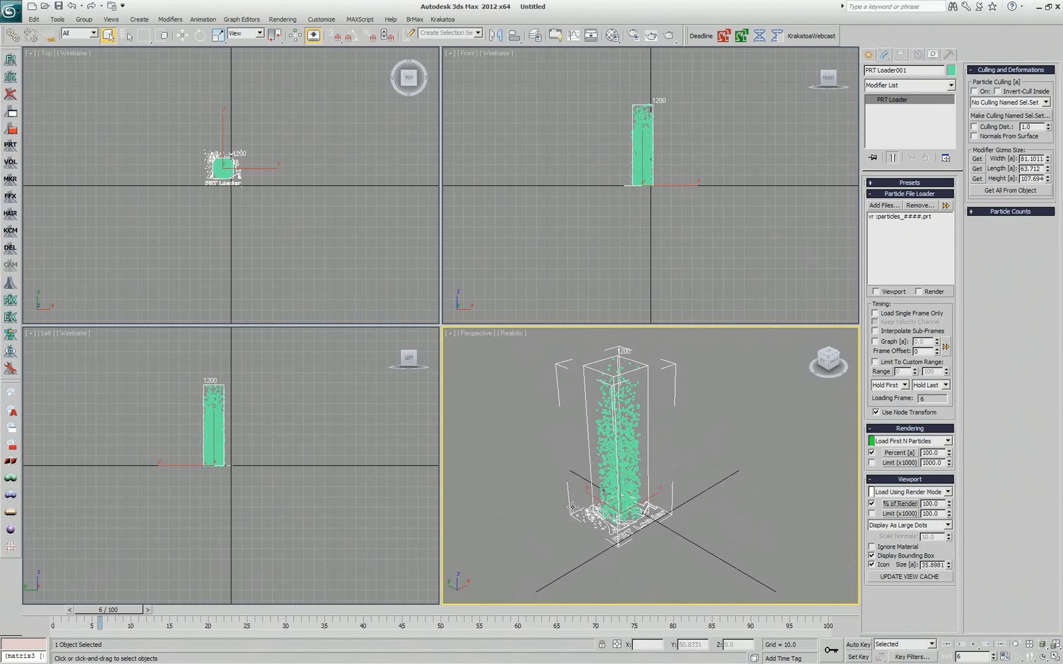
left_click_drag(143, 611, 100, 618)
Toggle Use Node Transform off and on, zero the loader's X and Y position, then delete it
left_click(889, 413)
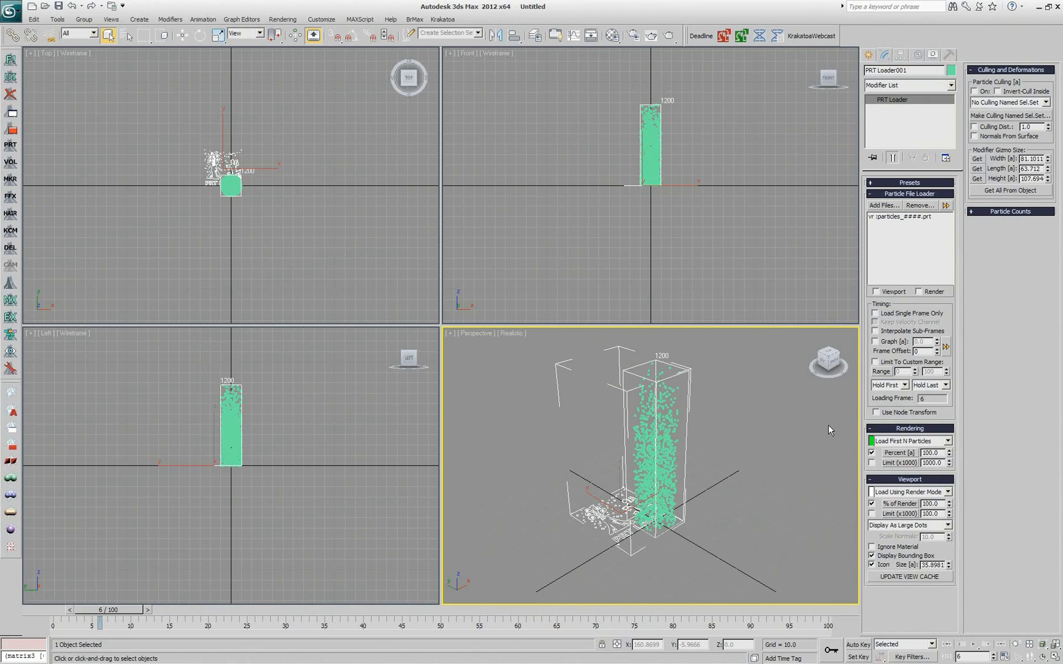
left_click(905, 412)
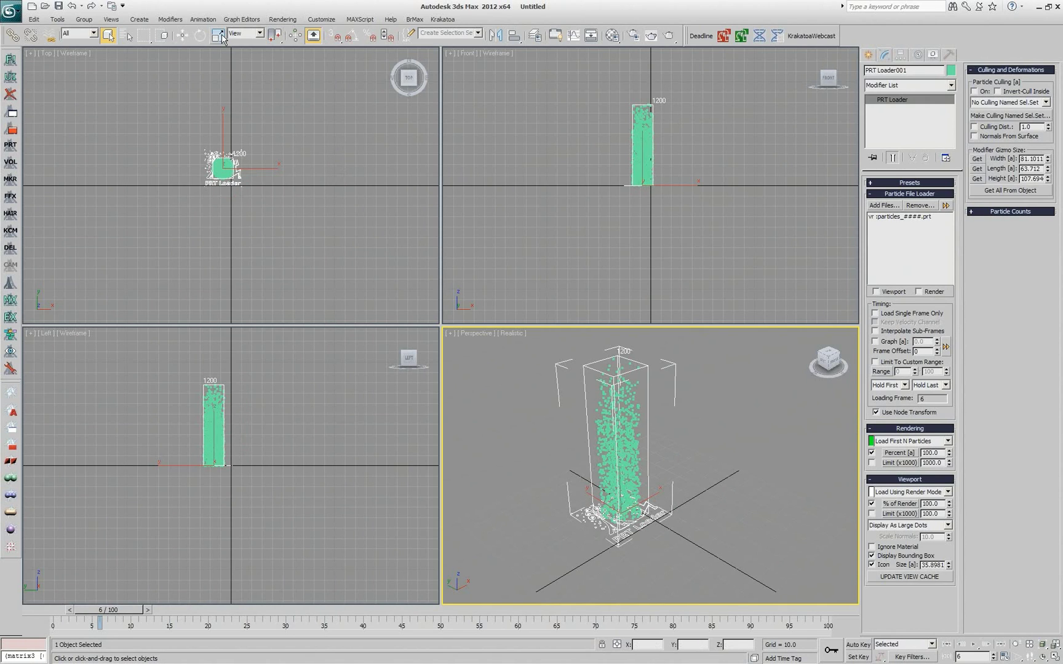
left_click(182, 35)
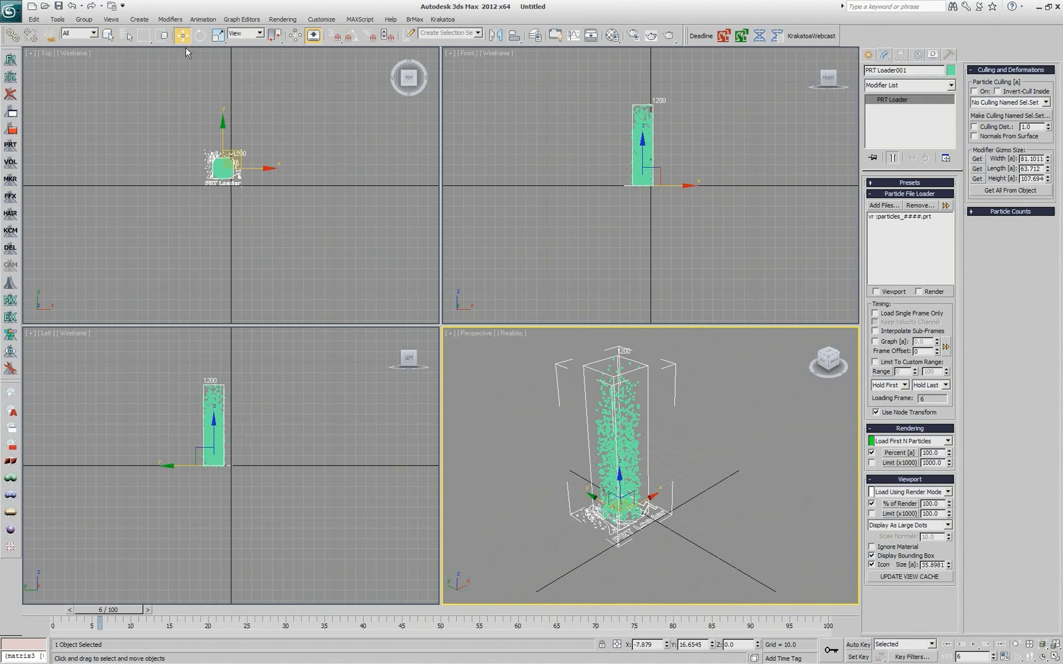
right_click(667, 643)
right_click(712, 645)
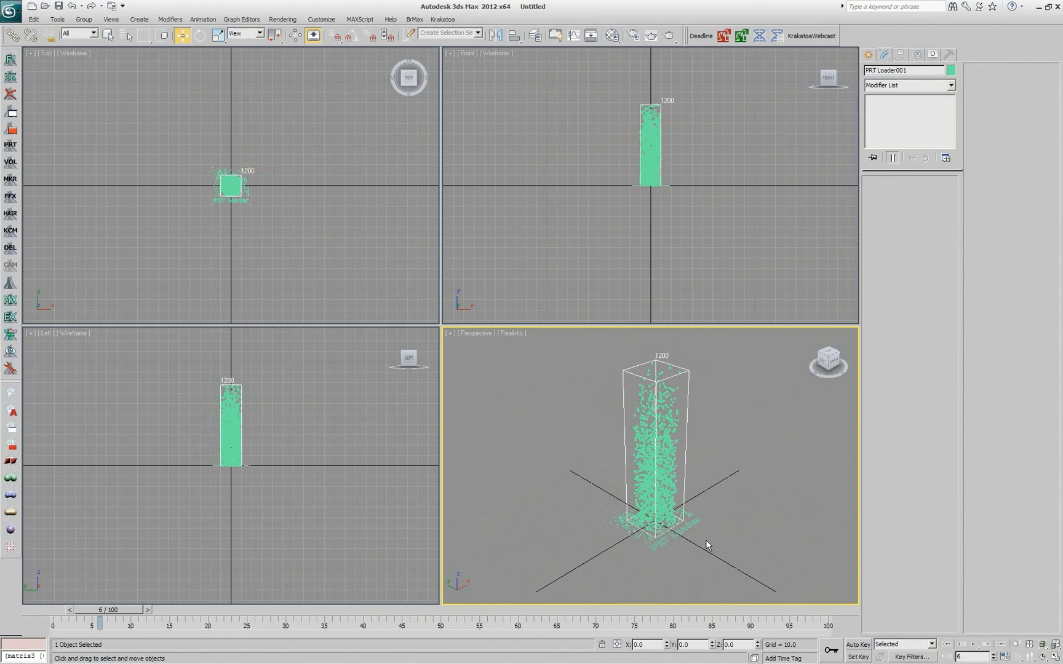
key("Delete")
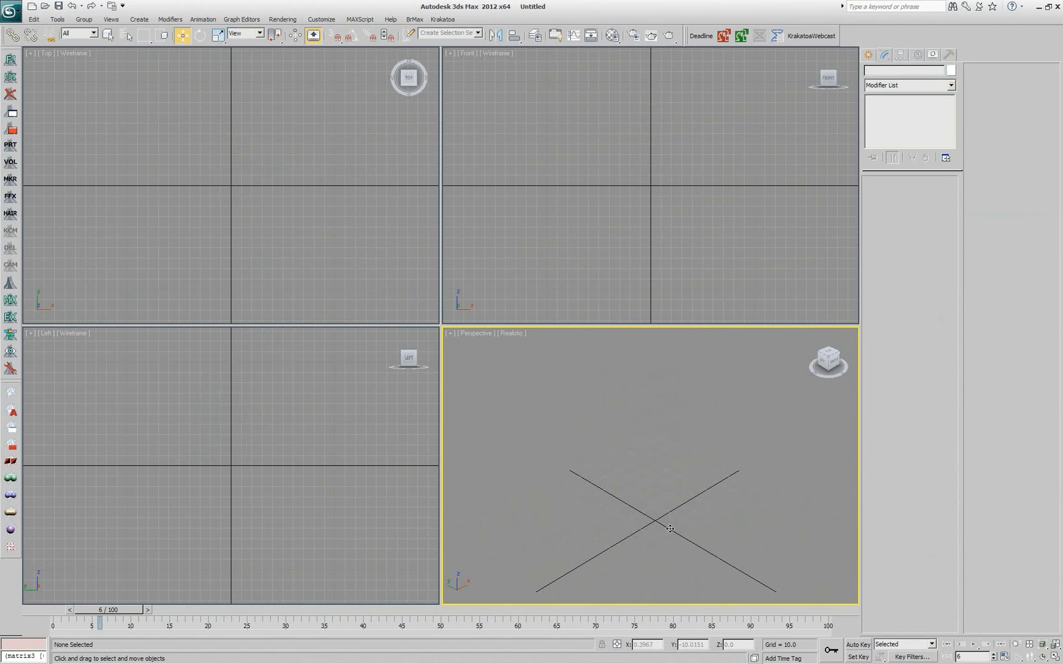
left_click(9, 147)
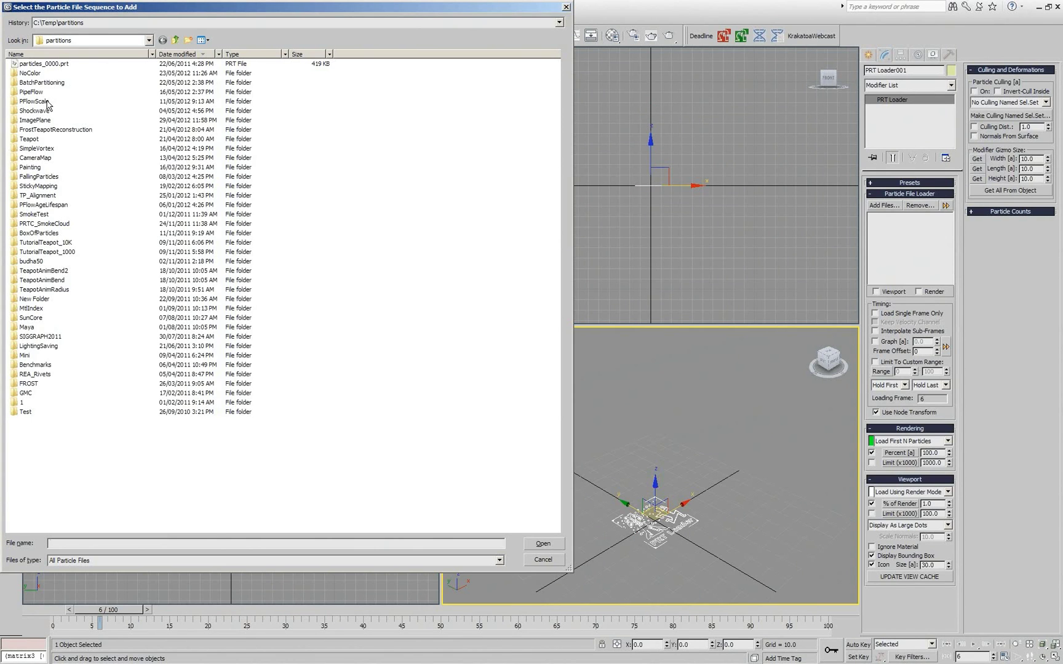
double_click(46, 102)
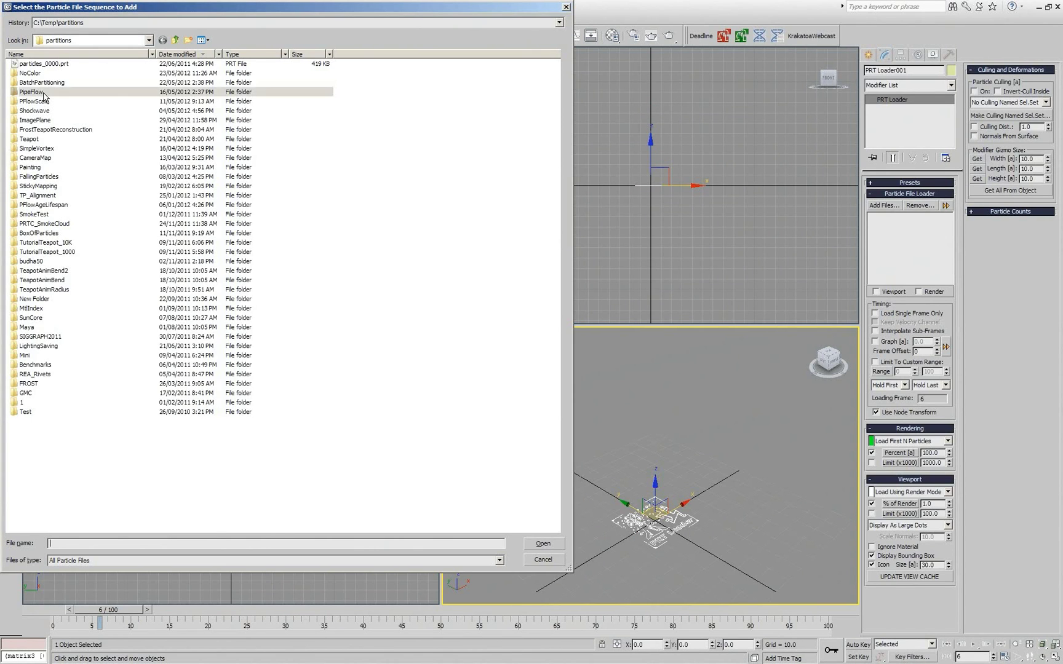
double_click(53, 64)
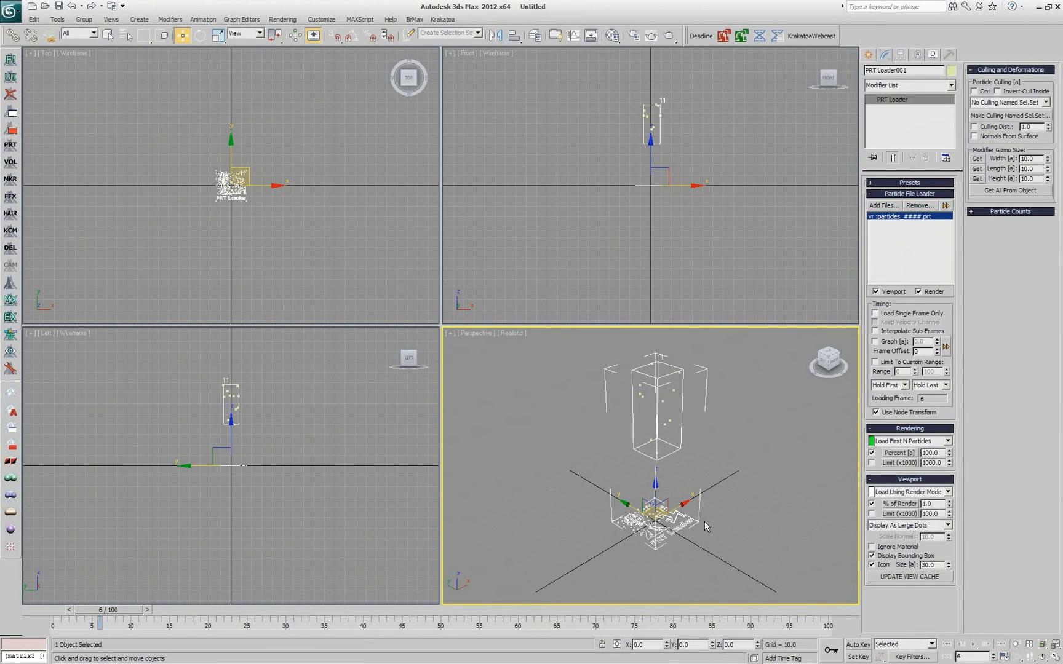
key("Delete")
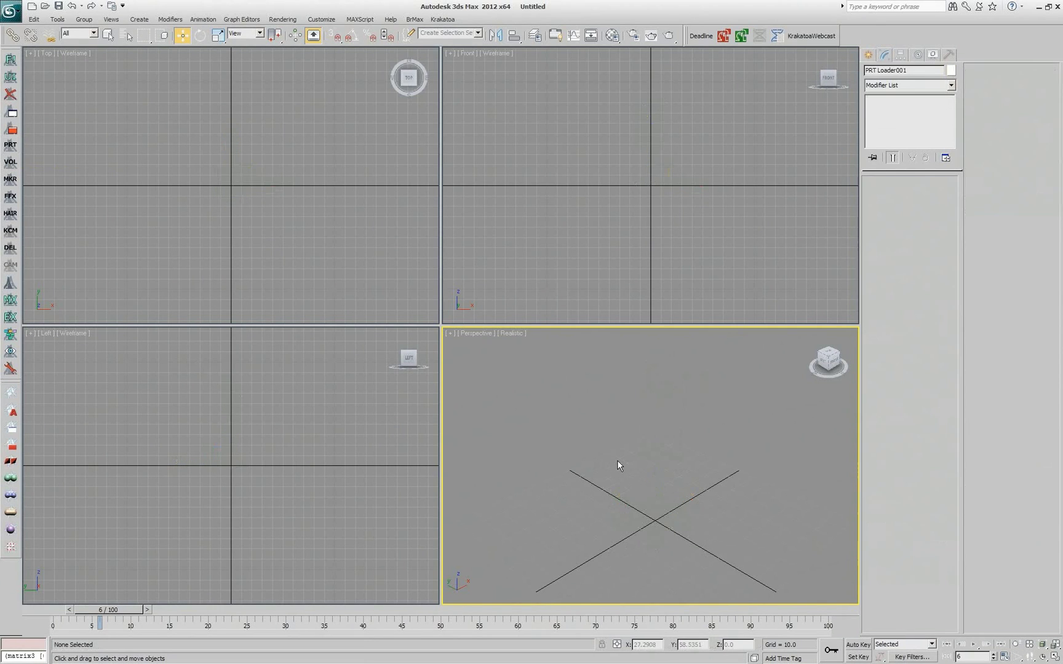
left_click(870, 56)
left_click(950, 87)
left_click(904, 93)
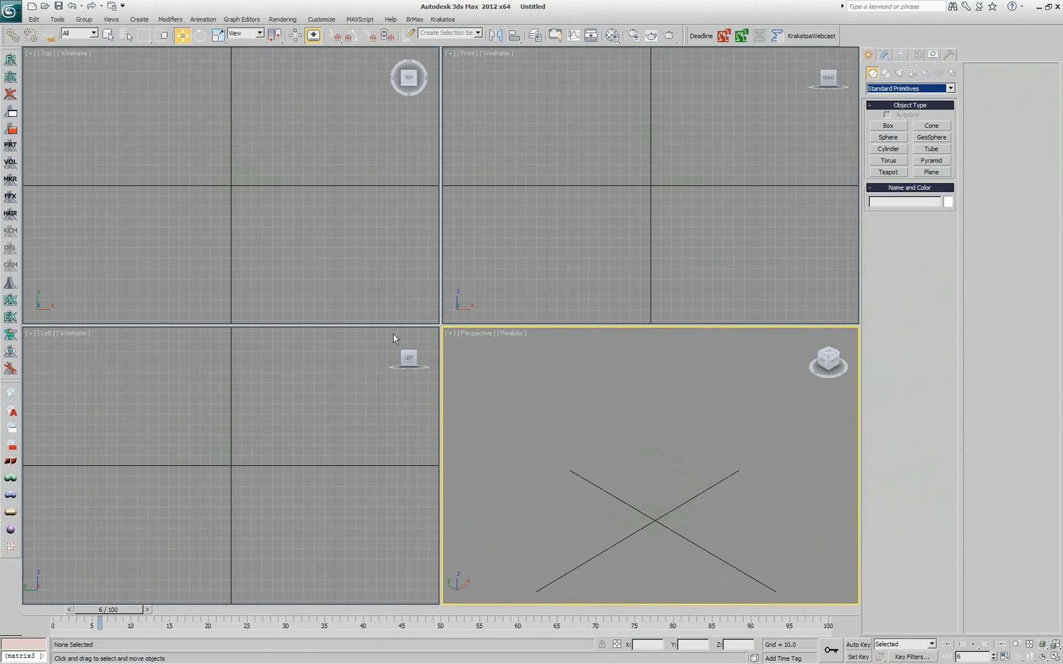
left_click(14, 145)
left_click(540, 473)
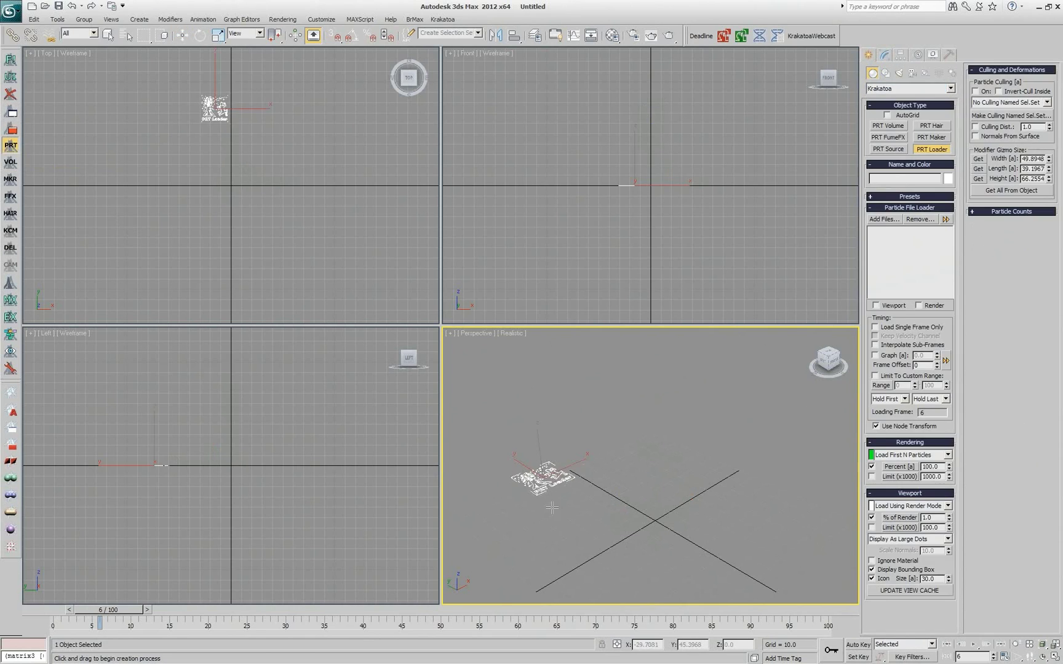
left_click_drag(551, 507, 549, 503)
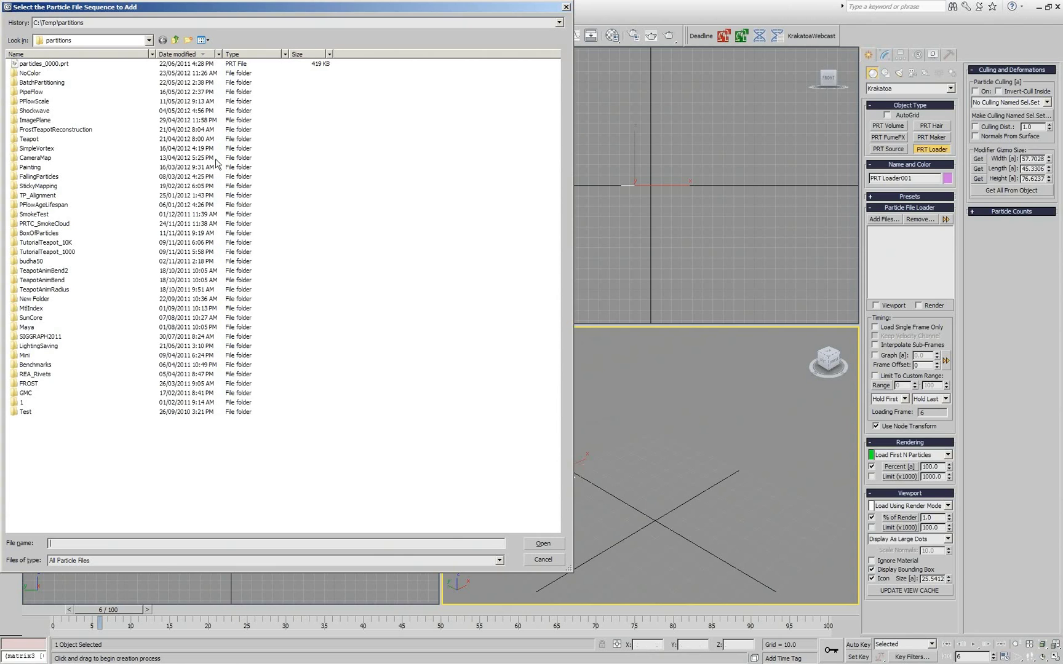
double_click(32, 92)
double_click(36, 65)
right_click(637, 515)
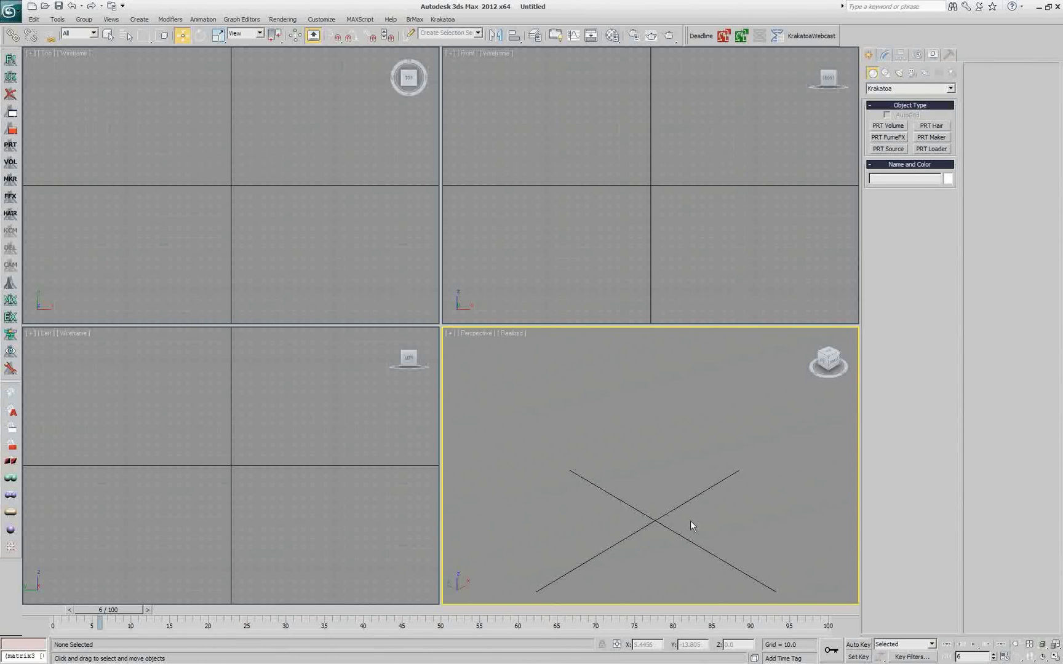
Check the 'When Creating a New PRT Loader' preference unchanged, then bring up the Krakatoa Primary Floater
left_click(10, 368)
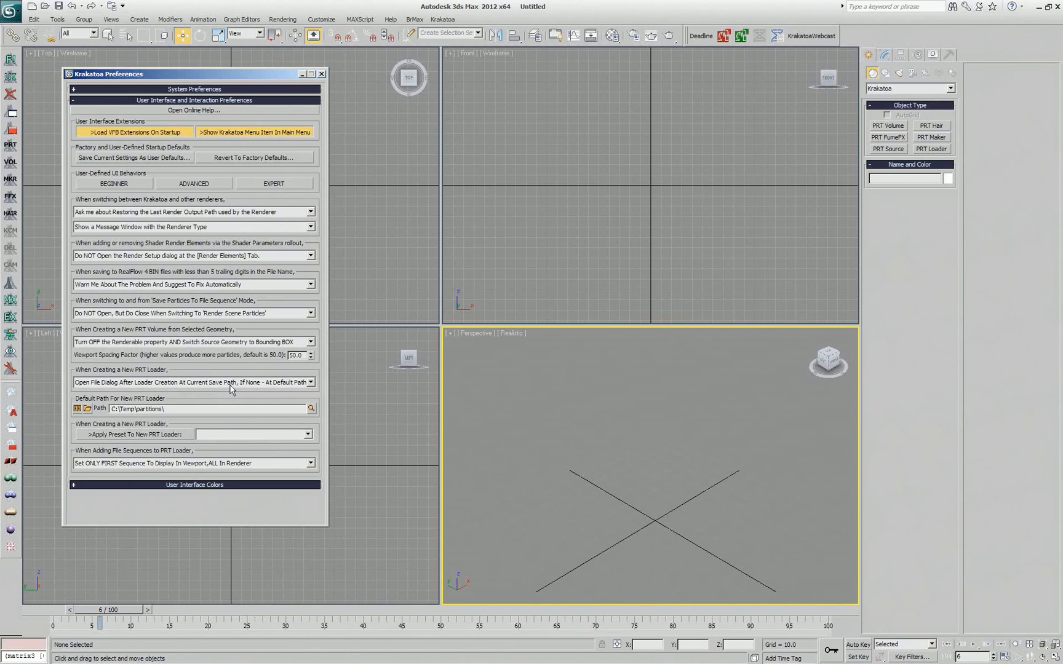
left_click(261, 383)
left_click(284, 389)
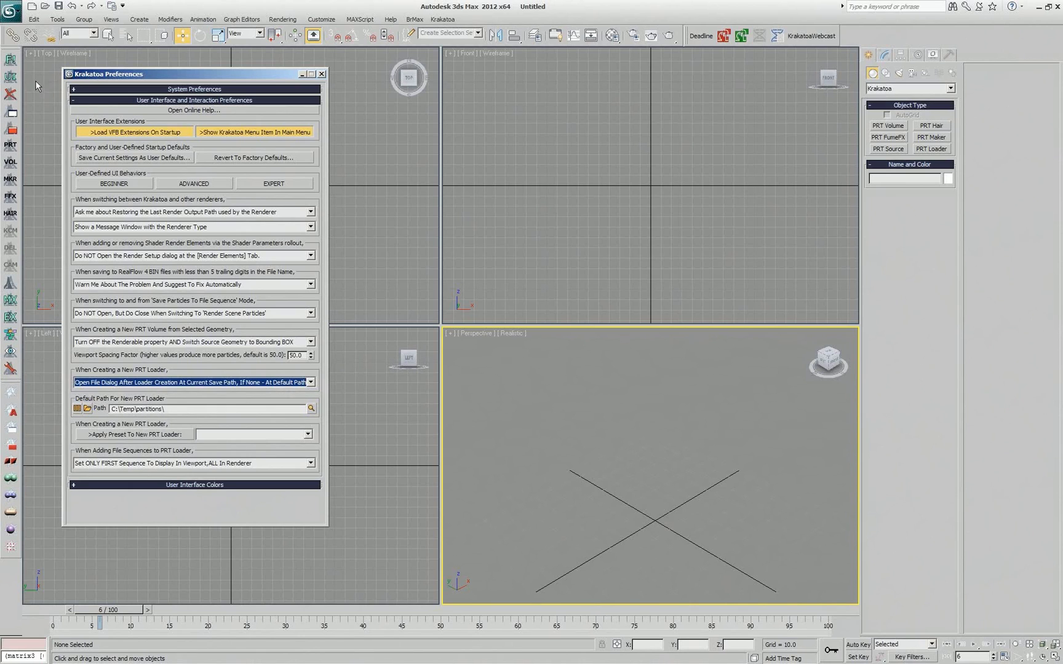
left_click(10, 60)
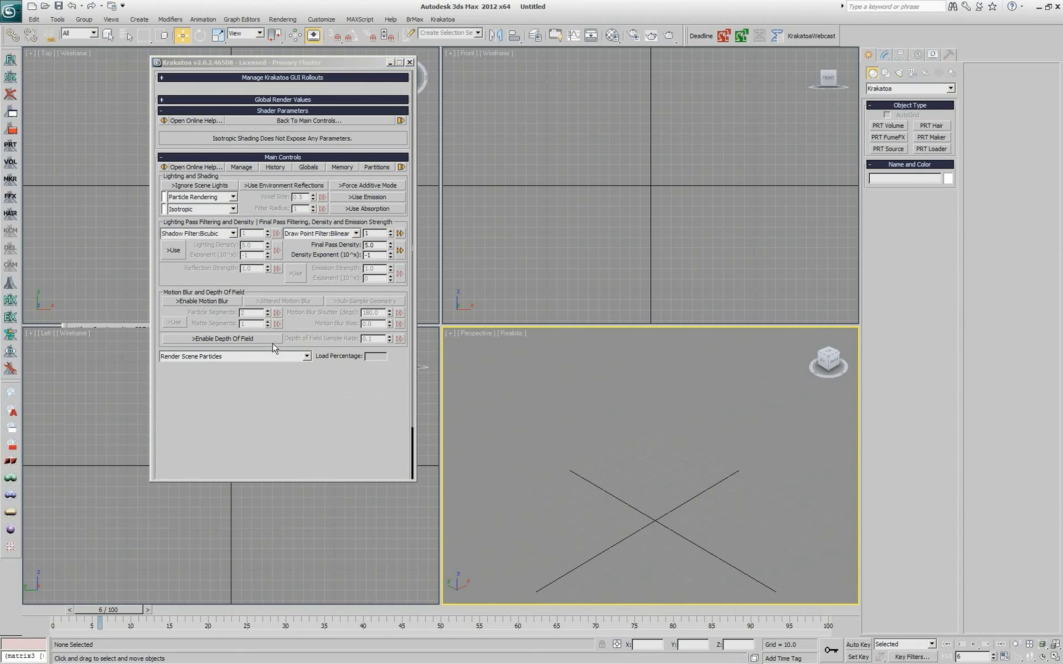
Switch Krakatoa to Save Particles mode, targeting PipeFlow\particles_0000.prt and replacing the existing file
left_click(274, 345)
left_click(234, 364)
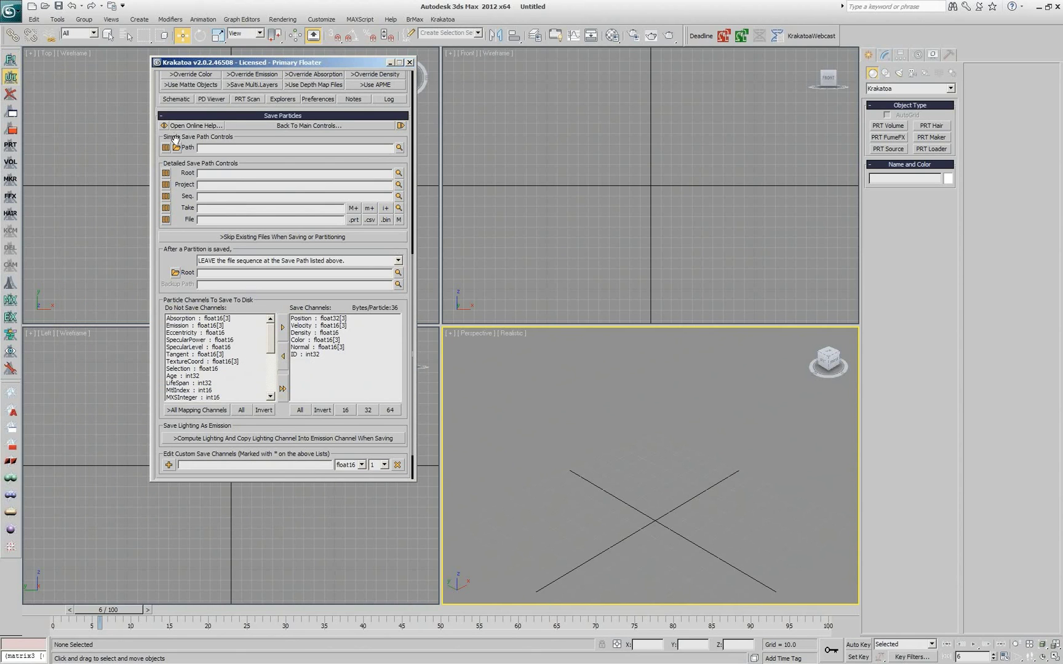
left_click(176, 147)
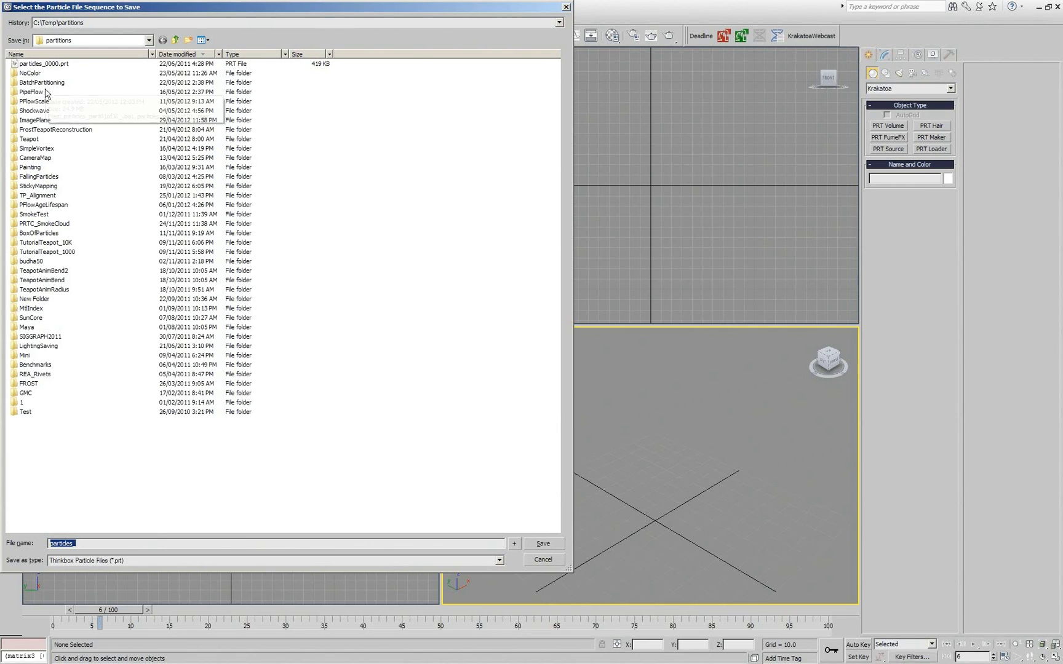
left_click(37, 93)
double_click(36, 92)
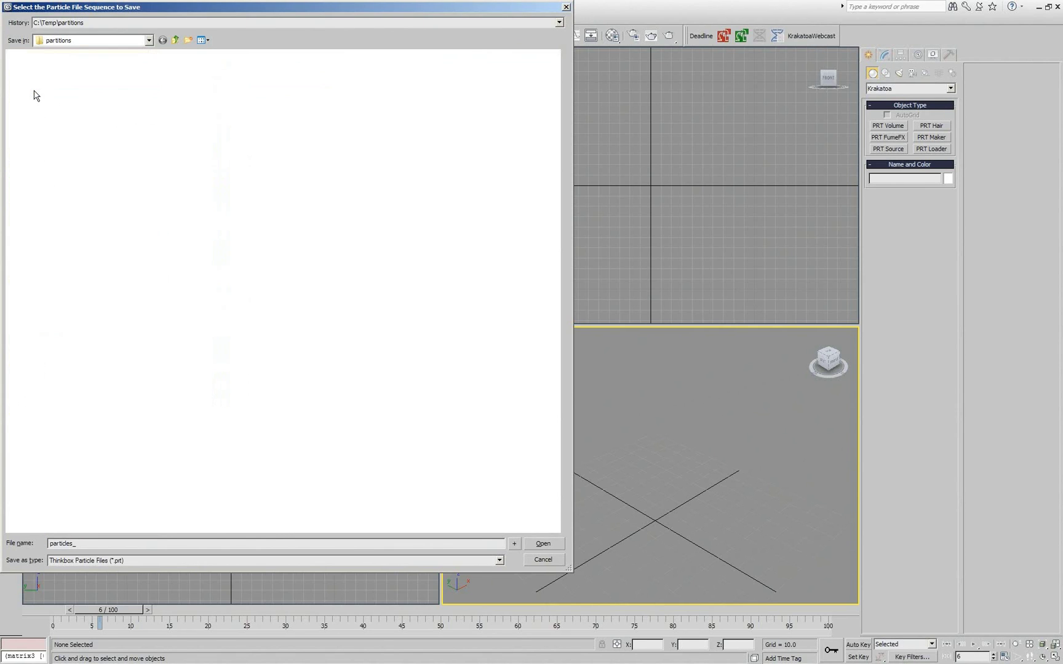
left_click(43, 64)
left_click(543, 544)
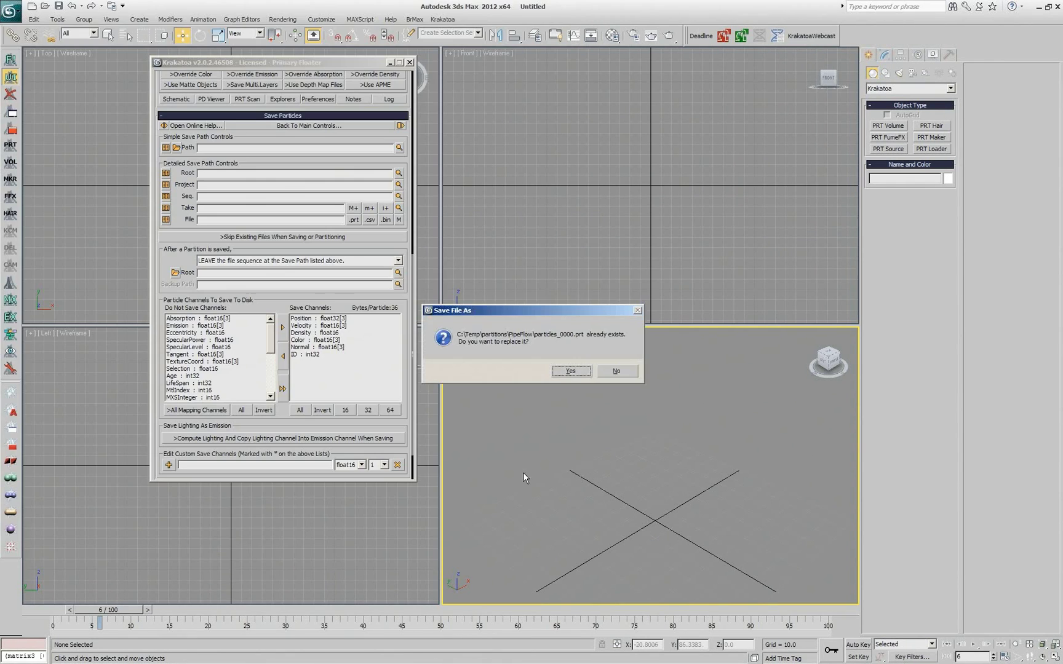
left_click(571, 375)
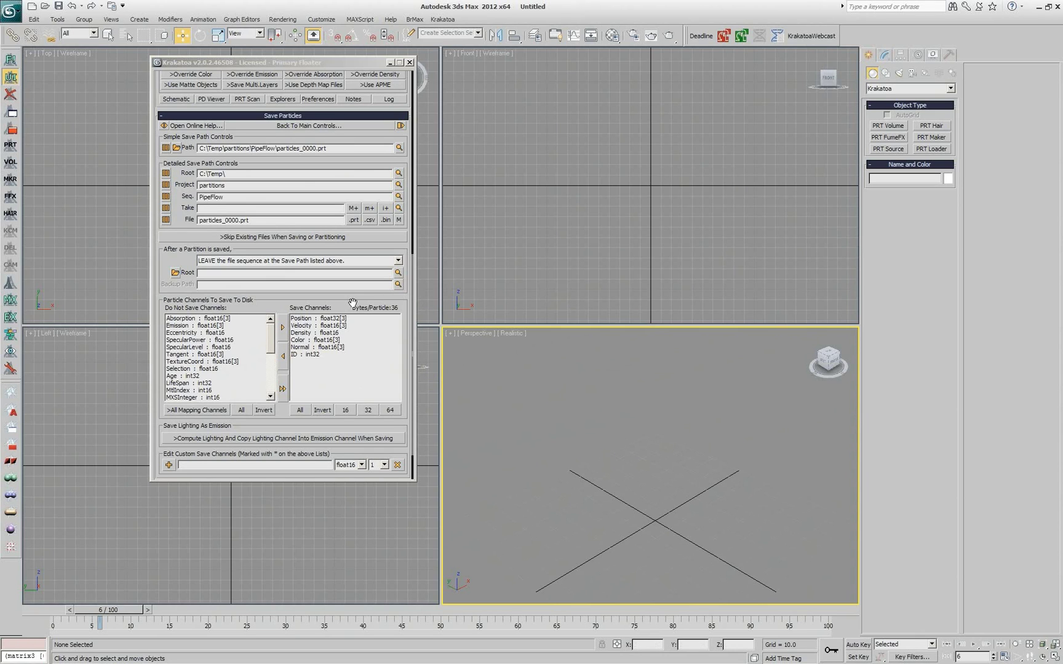
left_click_drag(353, 303, 371, 441)
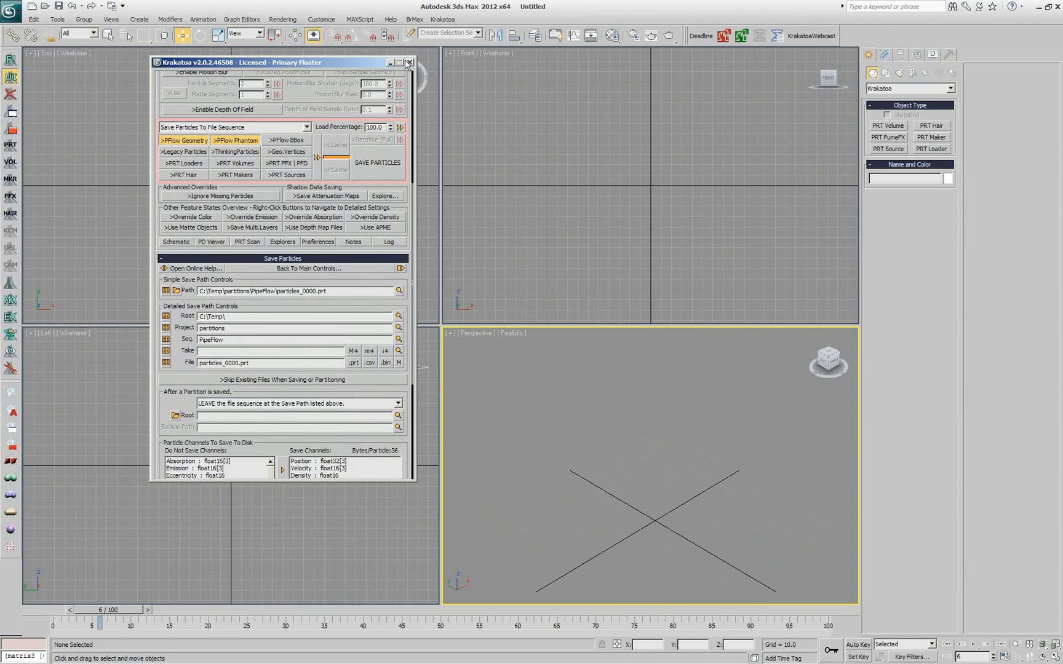
Create a PRT Loader, cancel its file dialog, then select and delete the loader
left_click(15, 149)
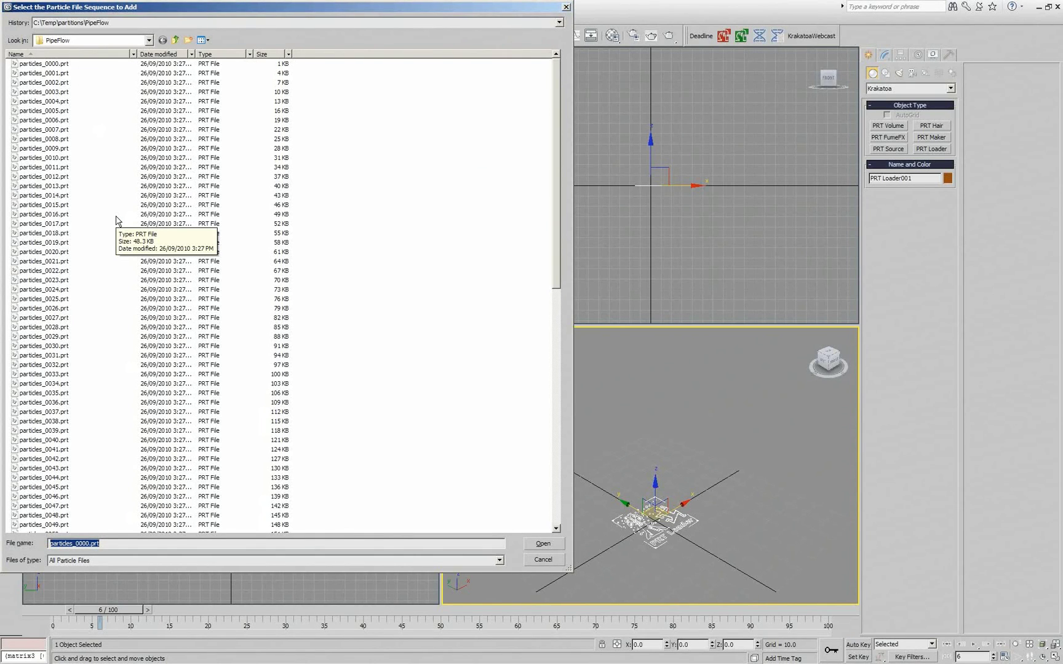
left_click(528, 560)
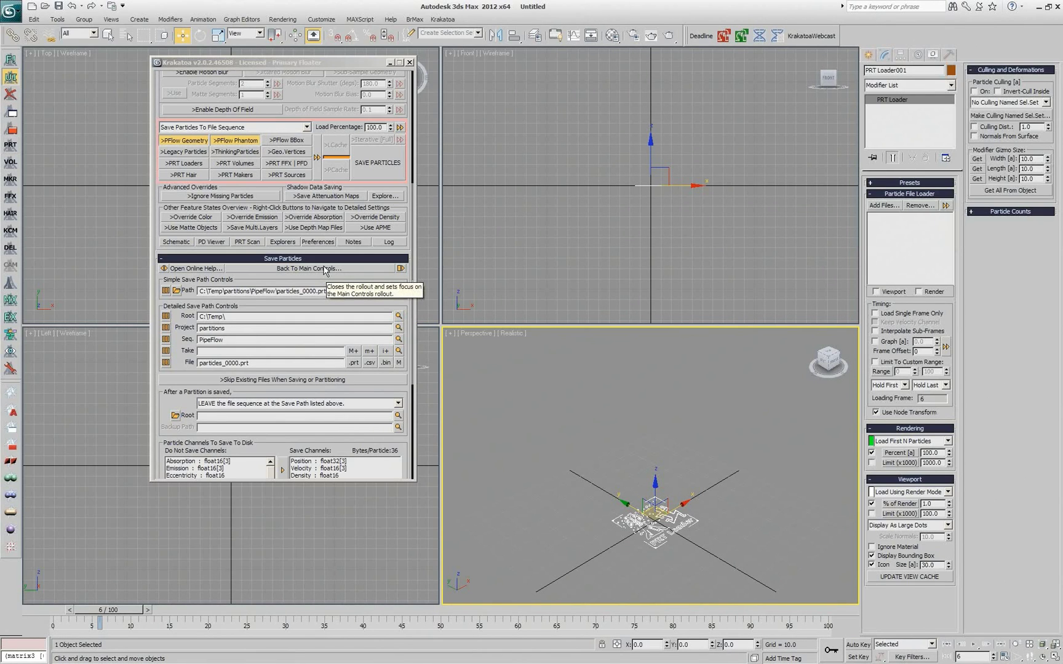
left_click(700, 530)
left_click(656, 528)
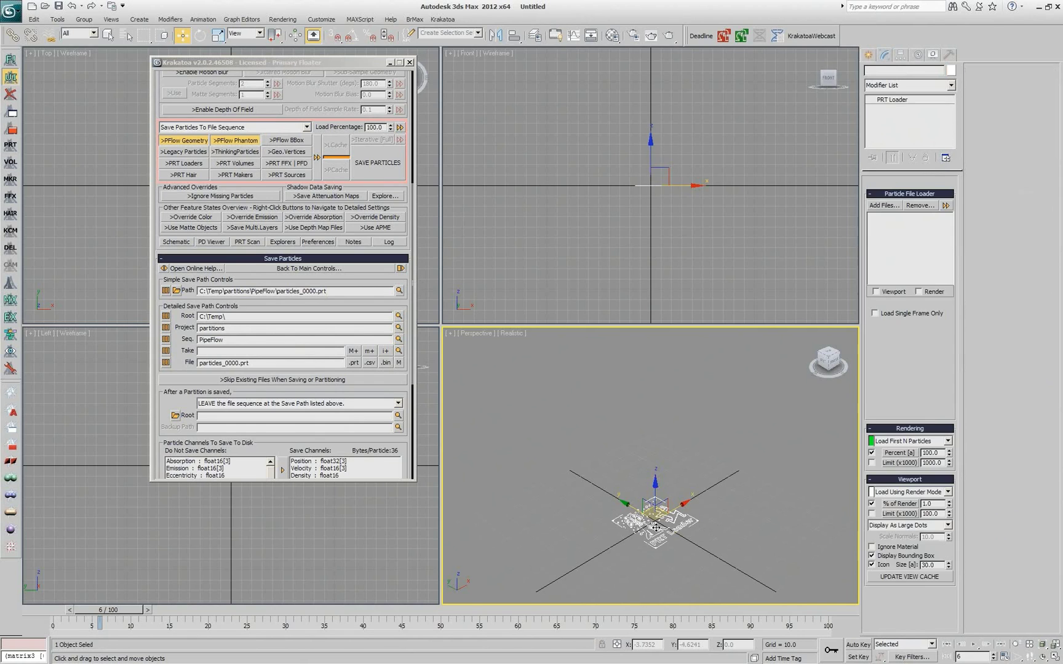
key("Delete")
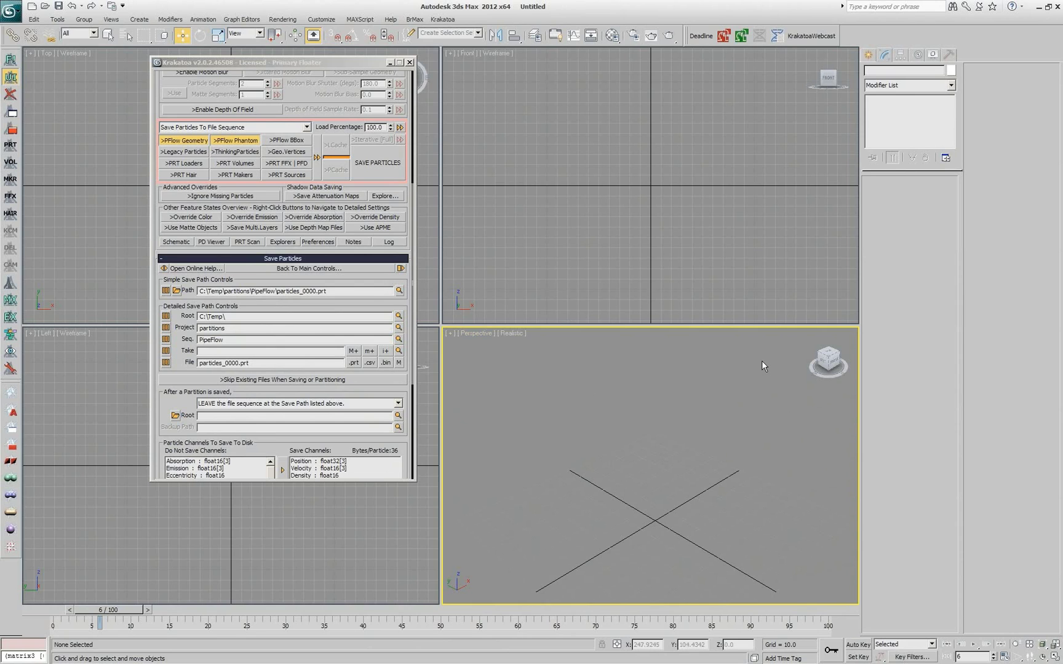
Load the particles_0000.prt sequence into a new PRT Loader and set Viewport % of Render to 100
key("alt+Tab")
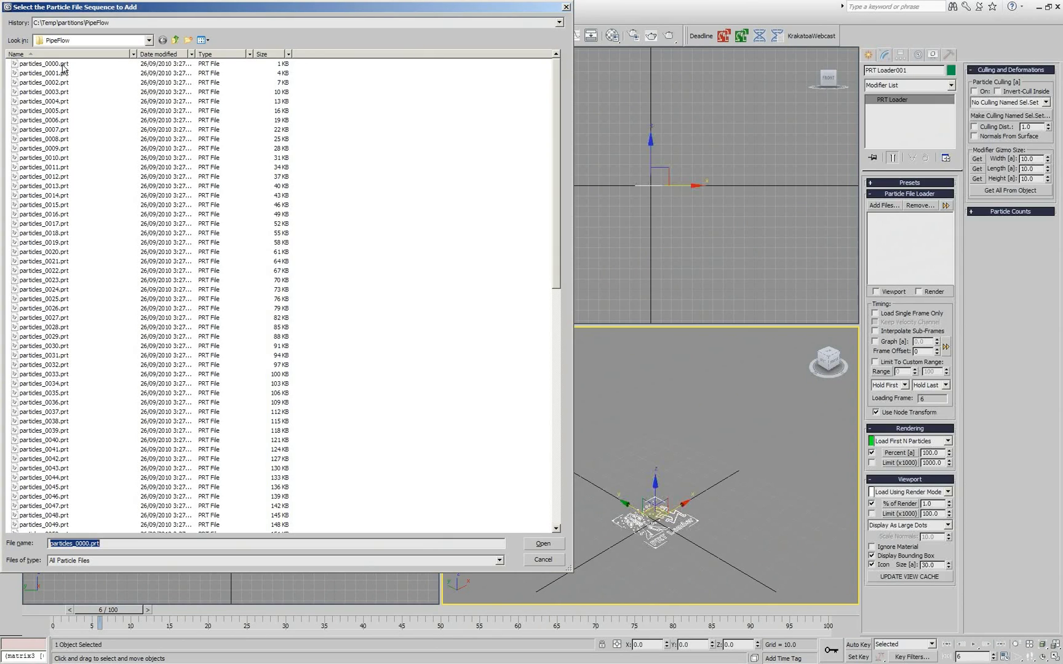
double_click(63, 65)
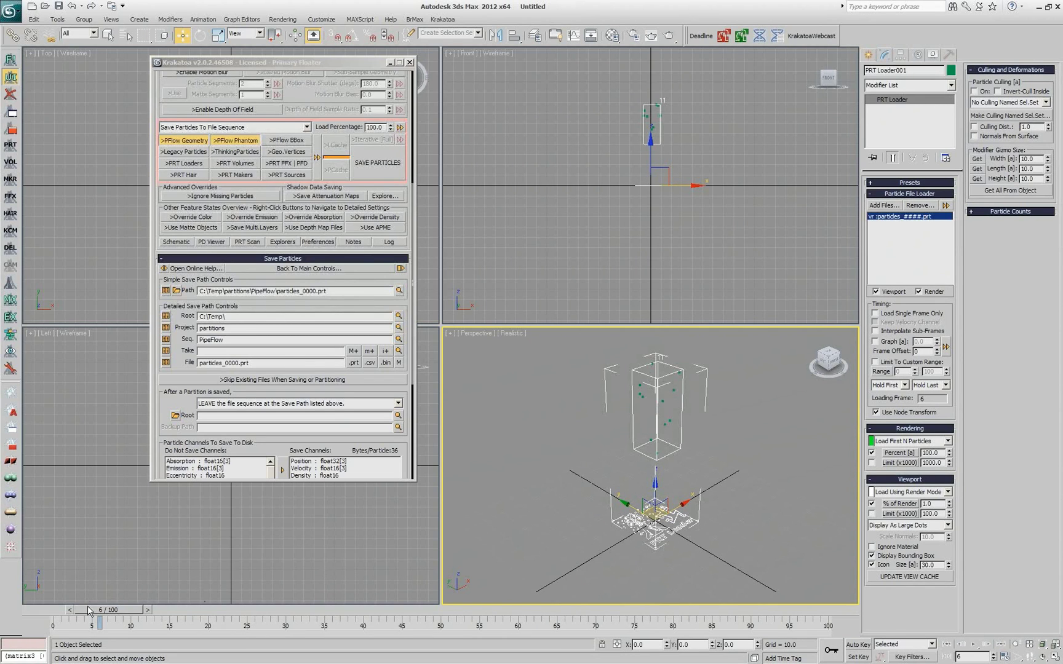
left_click(895, 510)
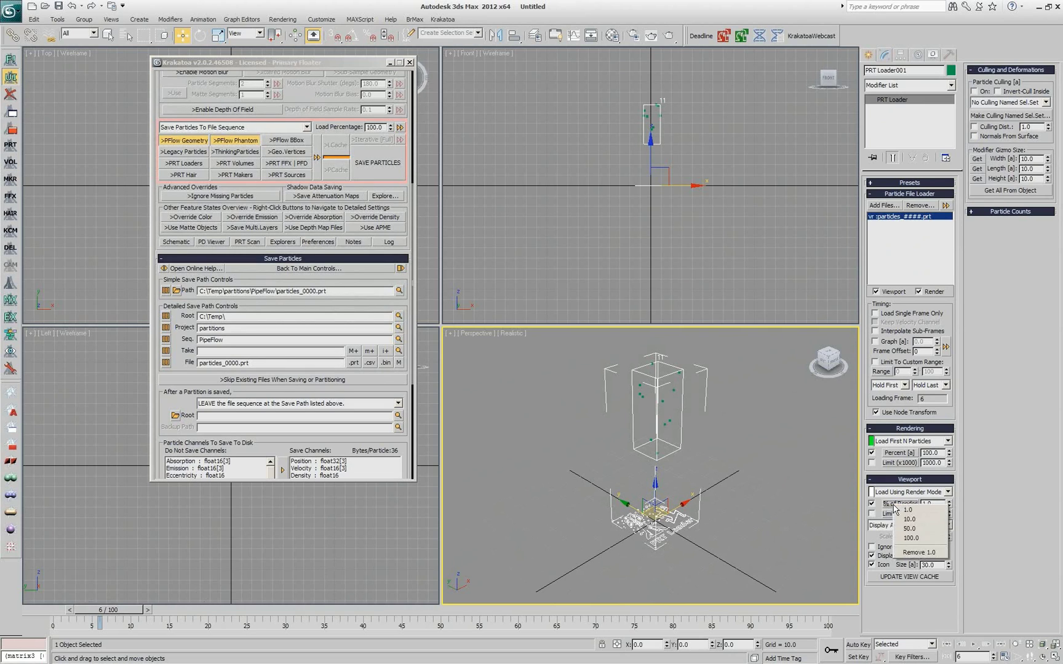
left_click(911, 545)
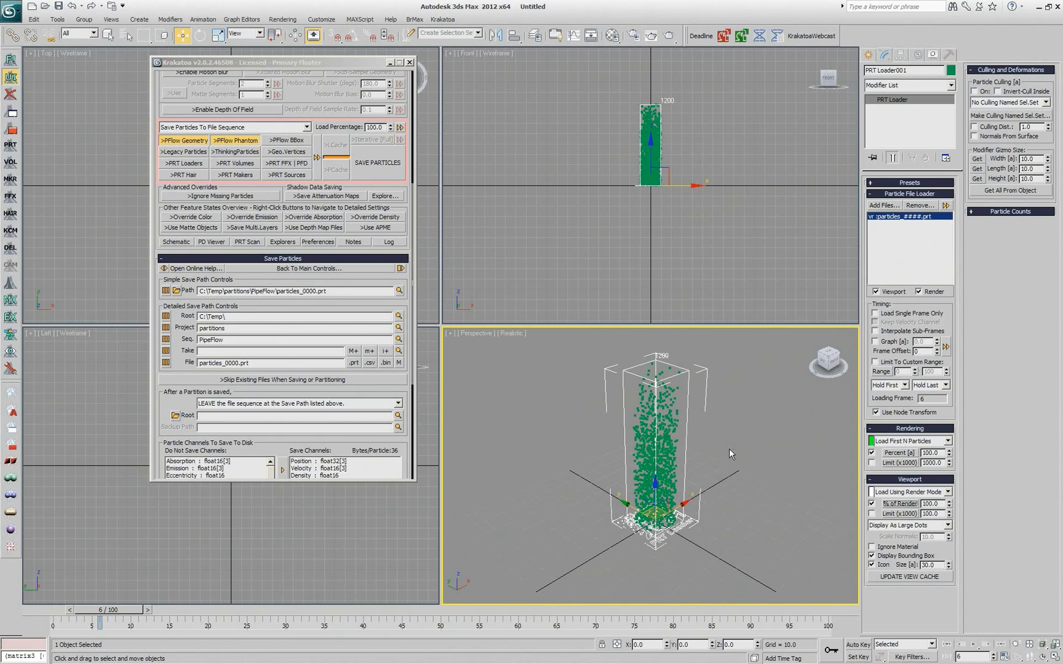
Save a PRT Loader preset covering only Percent In Viewport, then select the AllInViewport preset
left_click(910, 183)
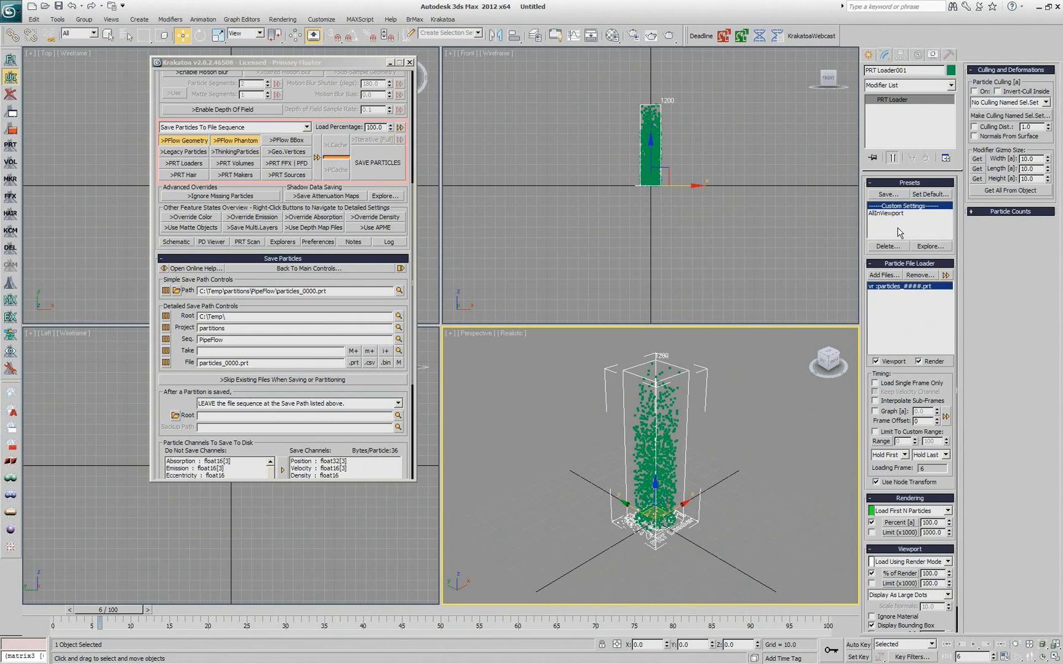
left_click(888, 195)
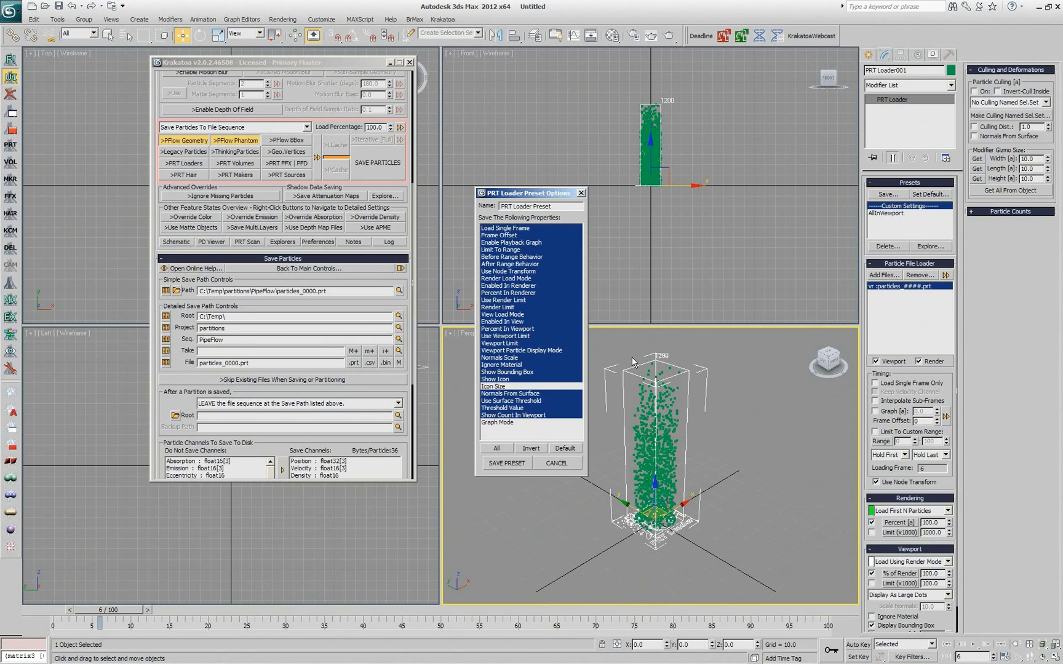
left_click(530, 330)
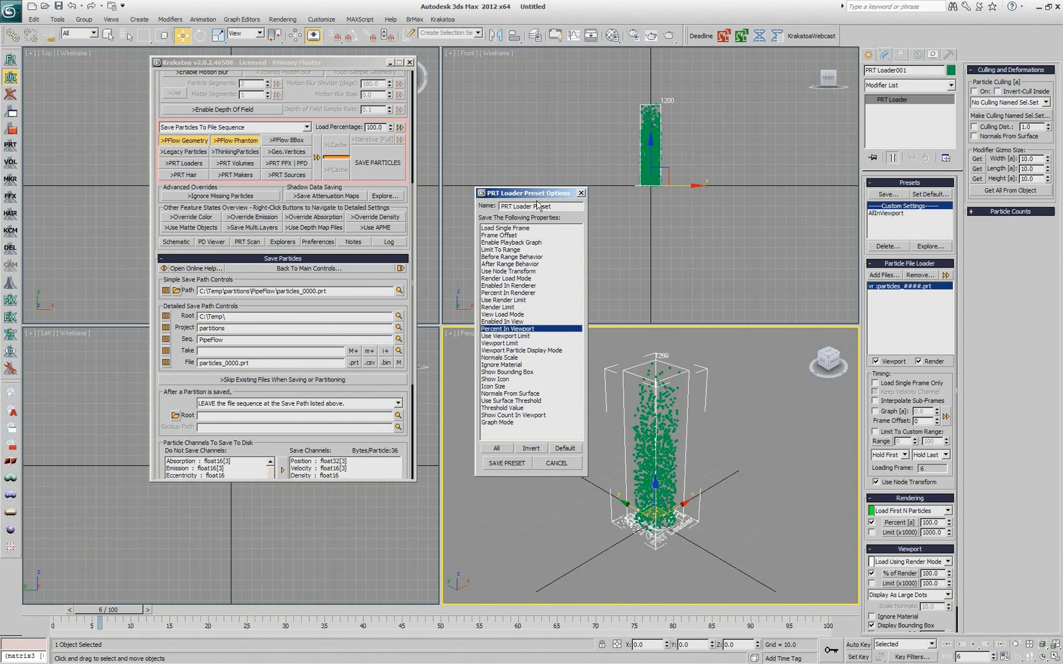
left_click_drag(562, 208, 502, 206)
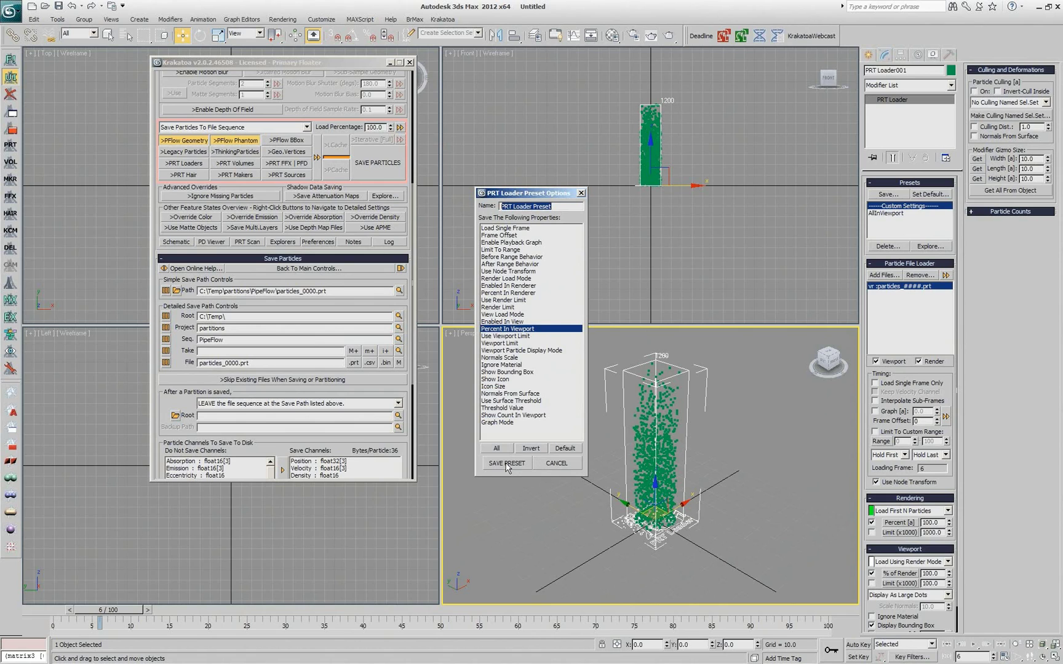
left_click(565, 464)
left_click(887, 214)
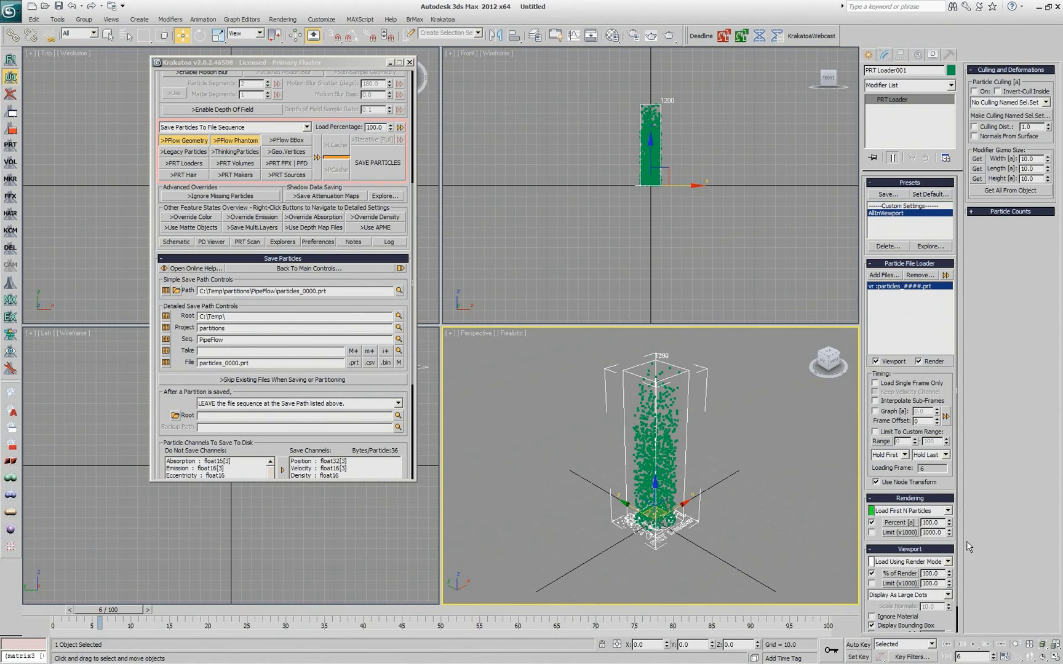
Set viewport percentage to 1, reapply AllInViewport, and make it the default preset
double_click(930, 573)
type("1")
key("Return")
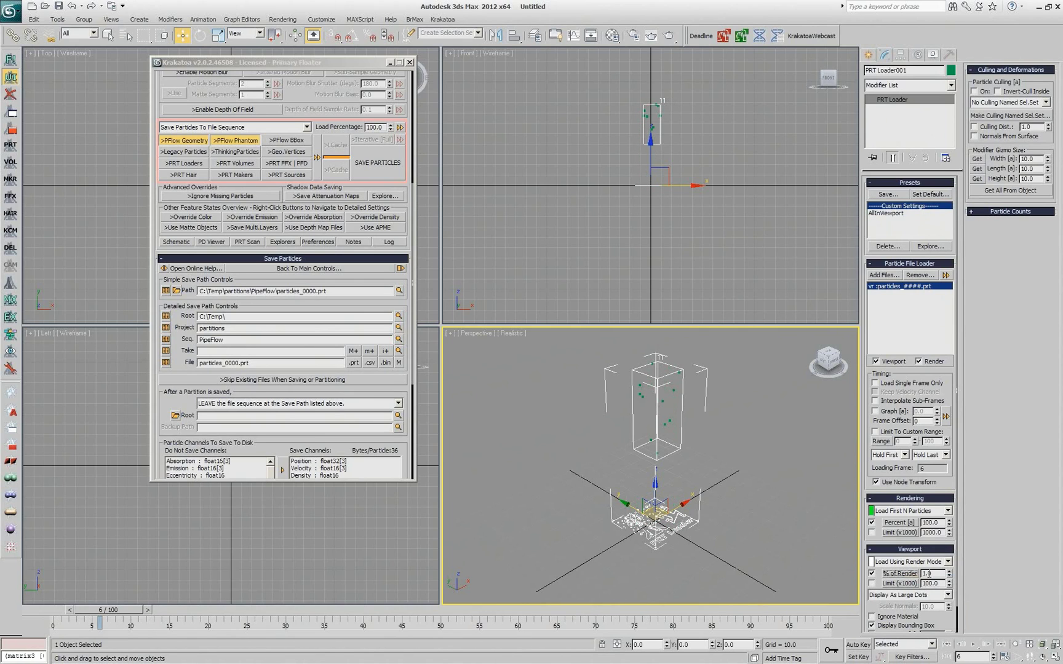
left_click(896, 213)
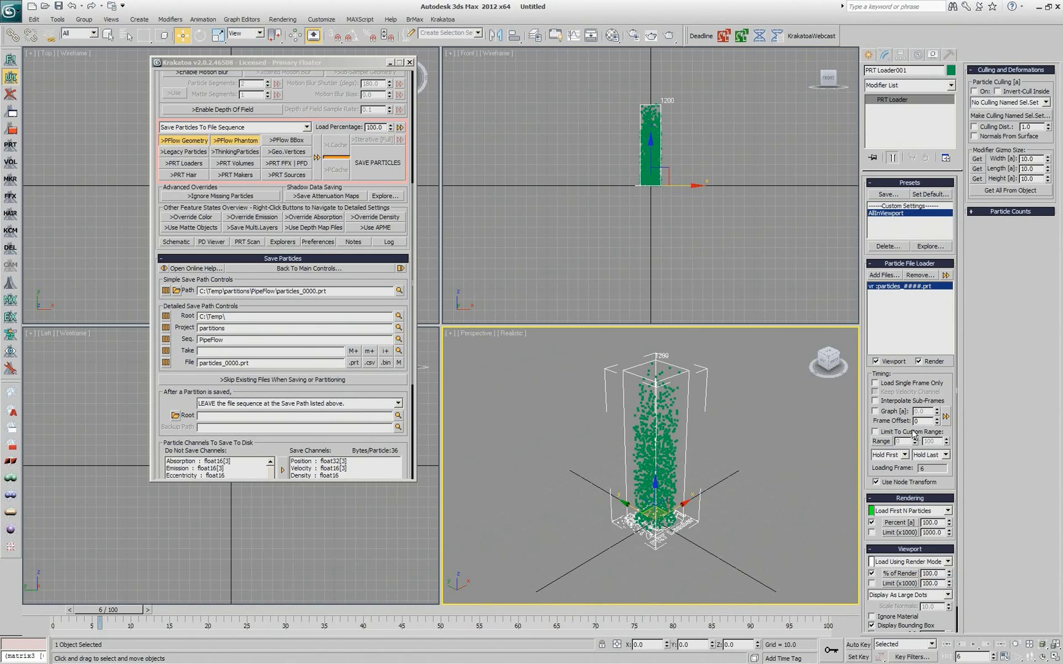
left_click(930, 195)
left_click(572, 372)
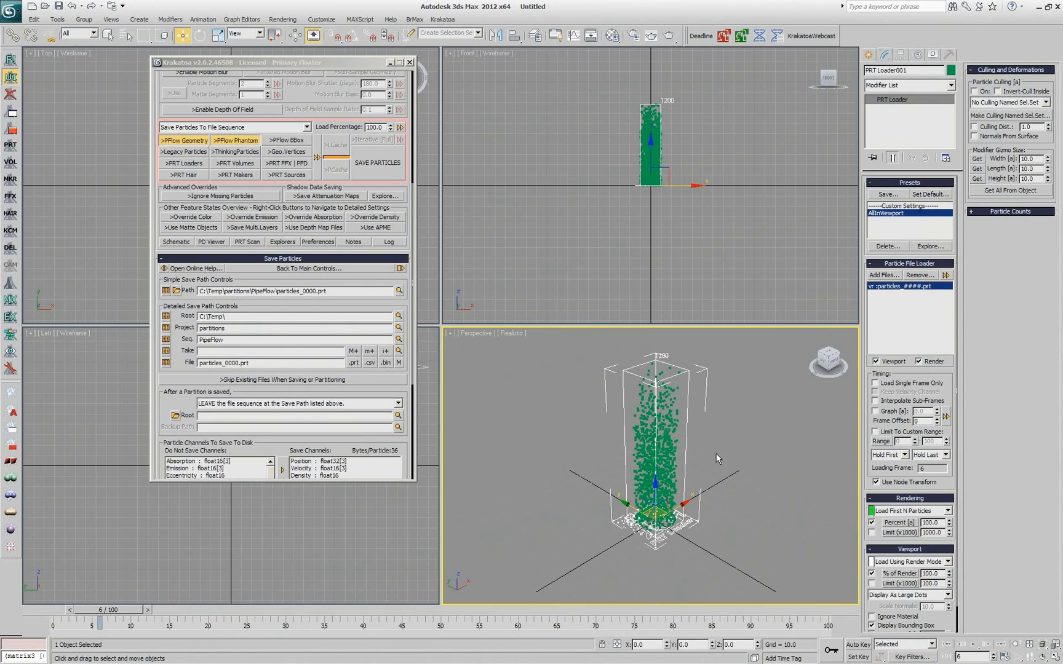
Create a fresh PRT Loader loaded with the particles_0000.prt sequence
left_click(672, 473)
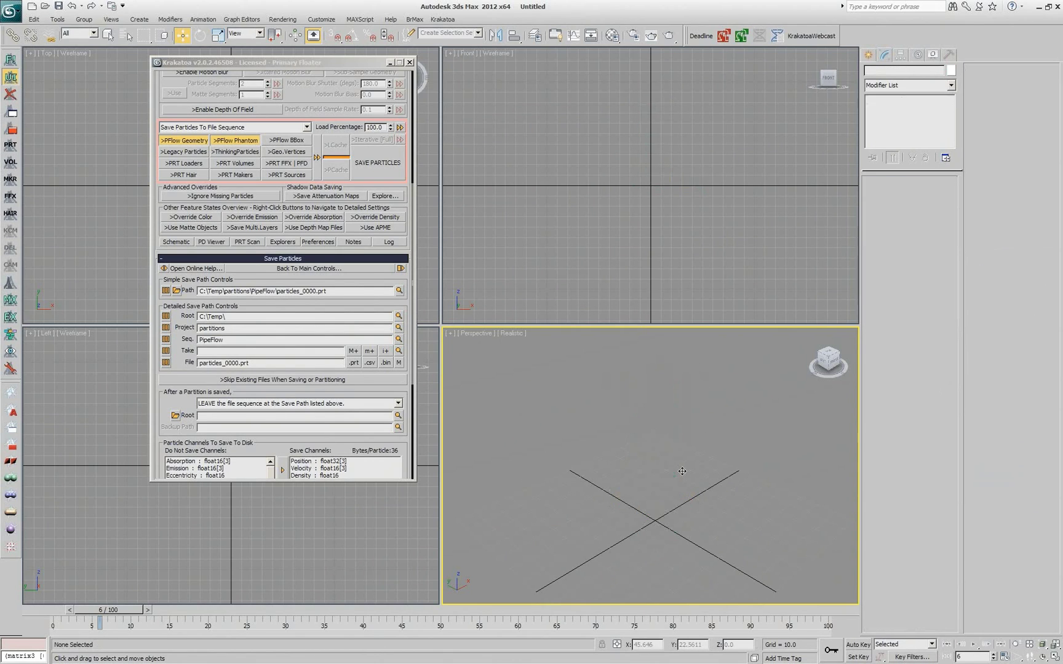
left_click(10, 145)
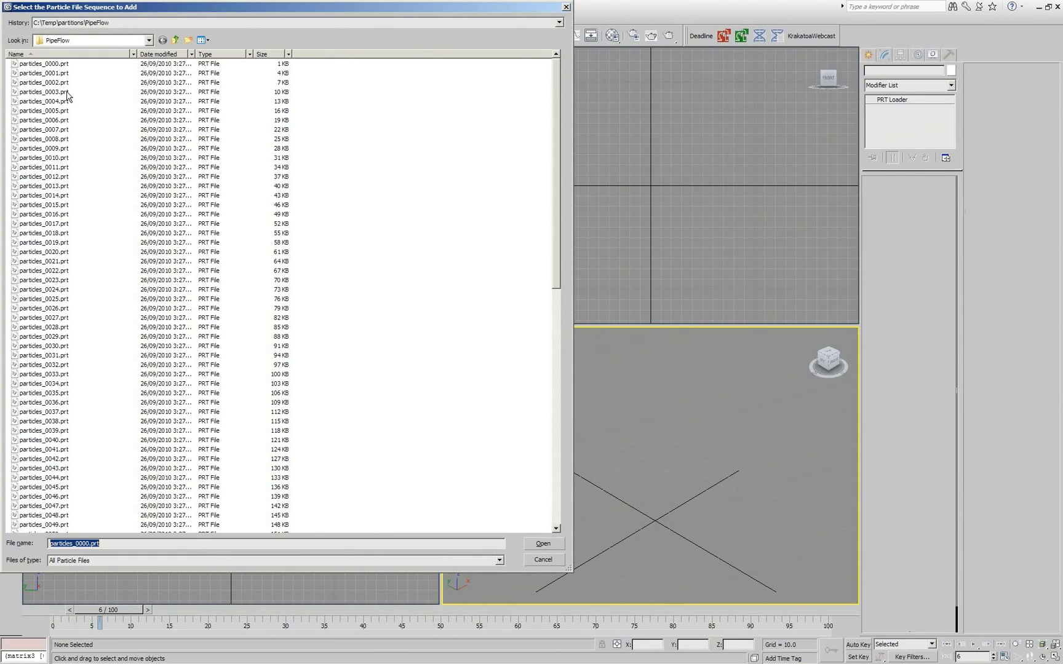
double_click(69, 95)
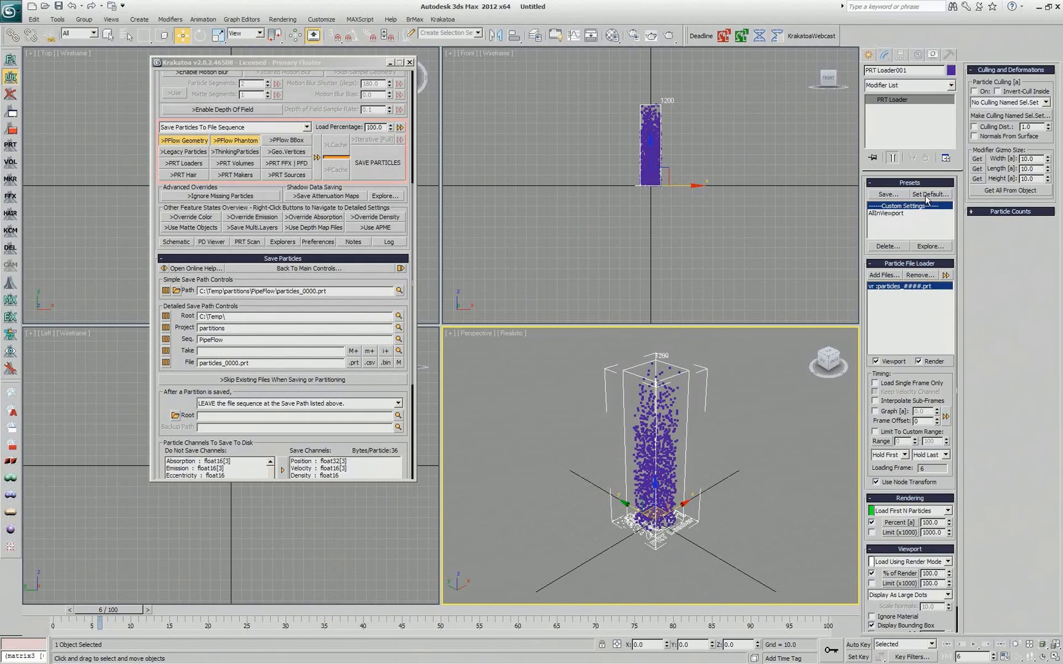
Disable default preset loading, then create another PRT Loader with the particles_0000.prt sequence
left_click(927, 196)
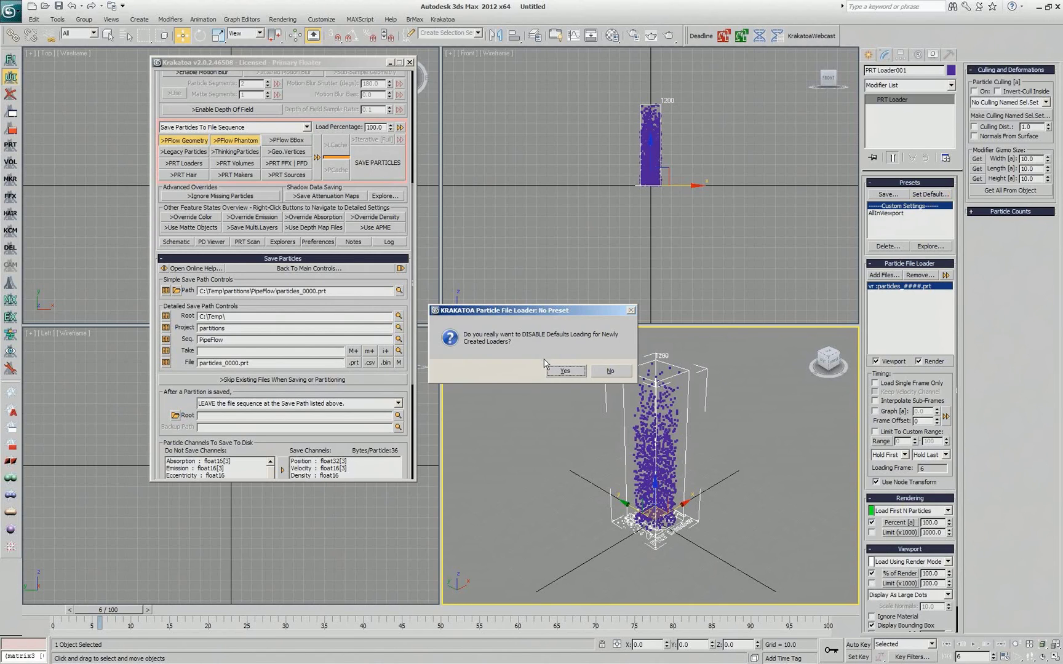
left_click(565, 371)
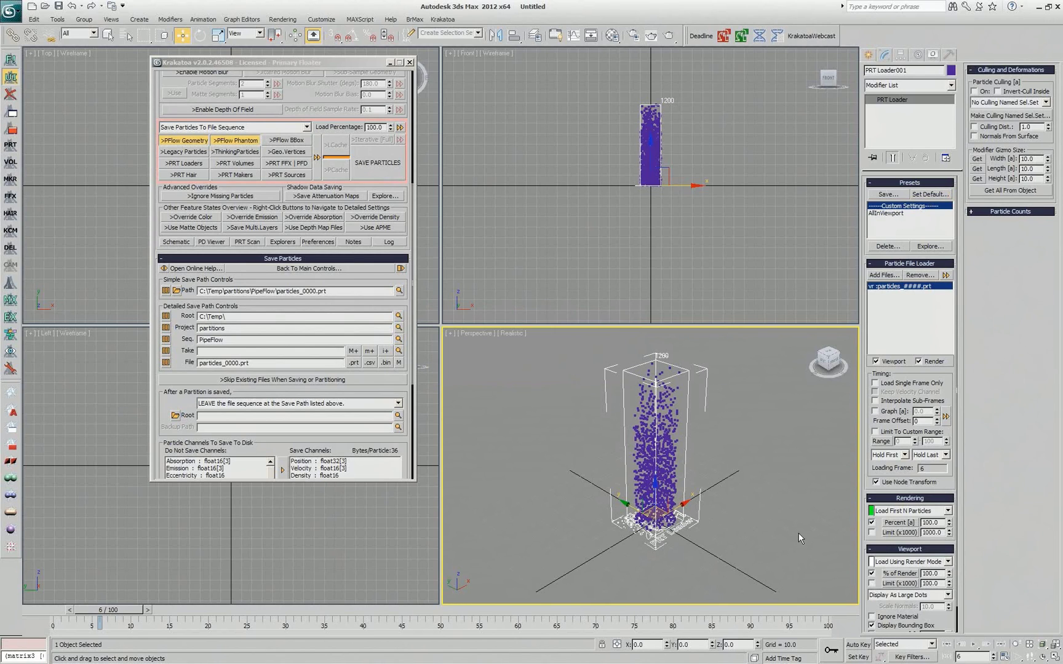
left_click(710, 517)
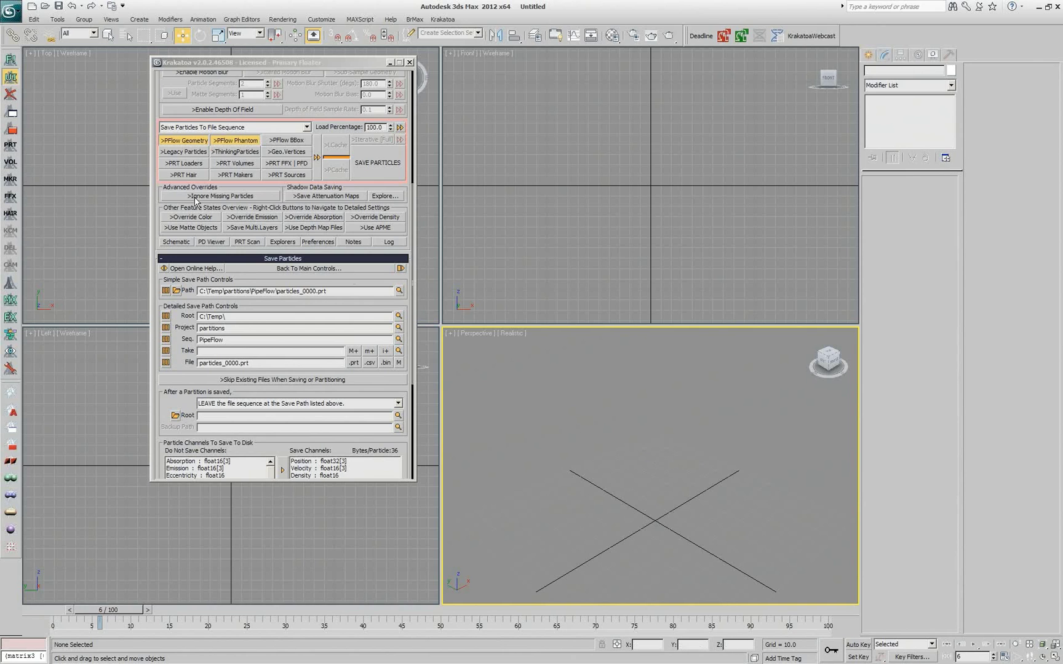
left_click(10, 145)
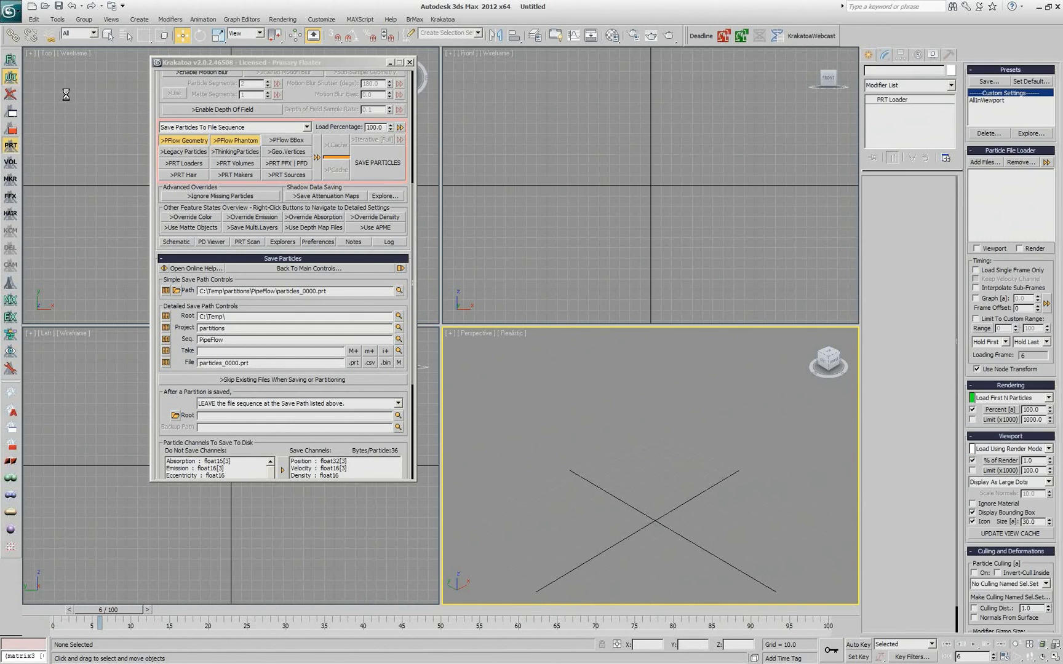
double_click(59, 68)
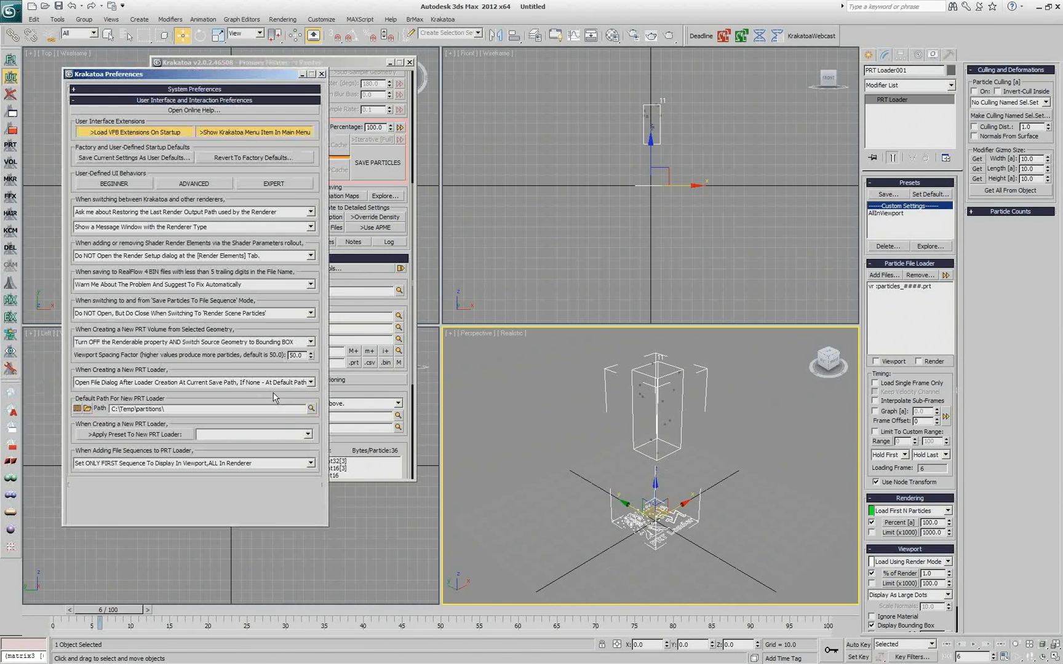
left_click_drag(175, 409, 106, 399)
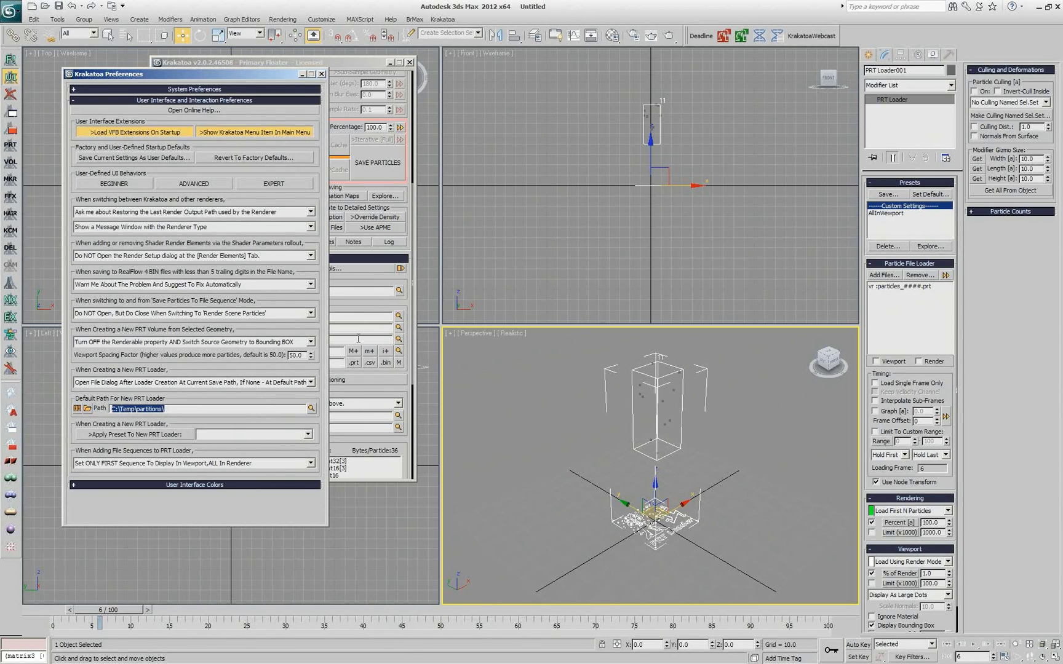
key("End")
Close the Krakatoa preferences and create a PRT Loader holding the PipeFlow particles_####.prt sequence
left_click(321, 74)
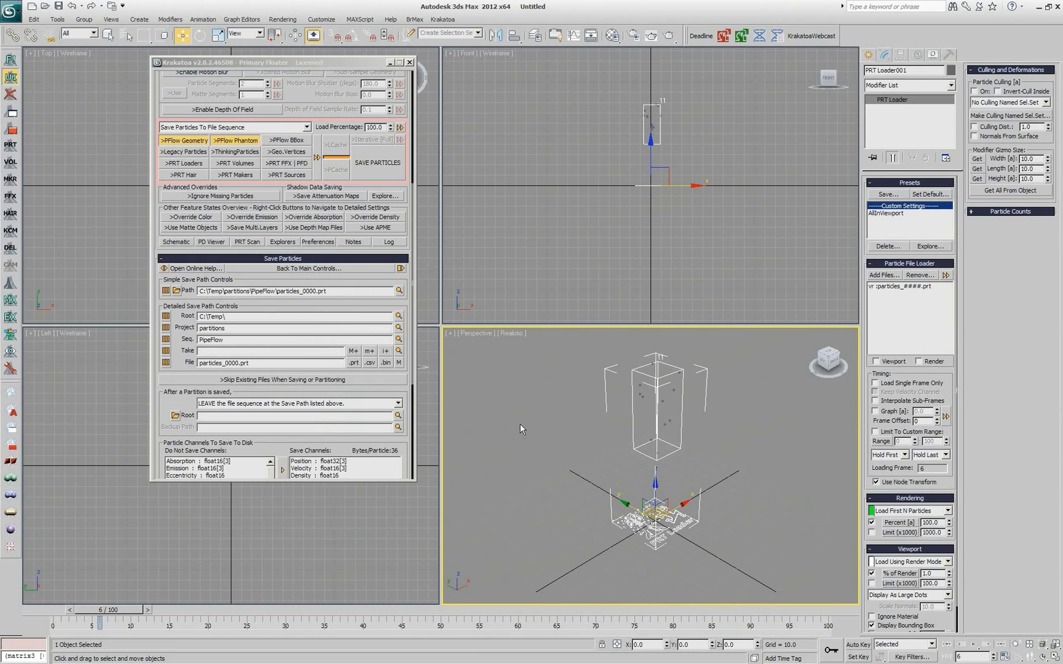
left_click(681, 553)
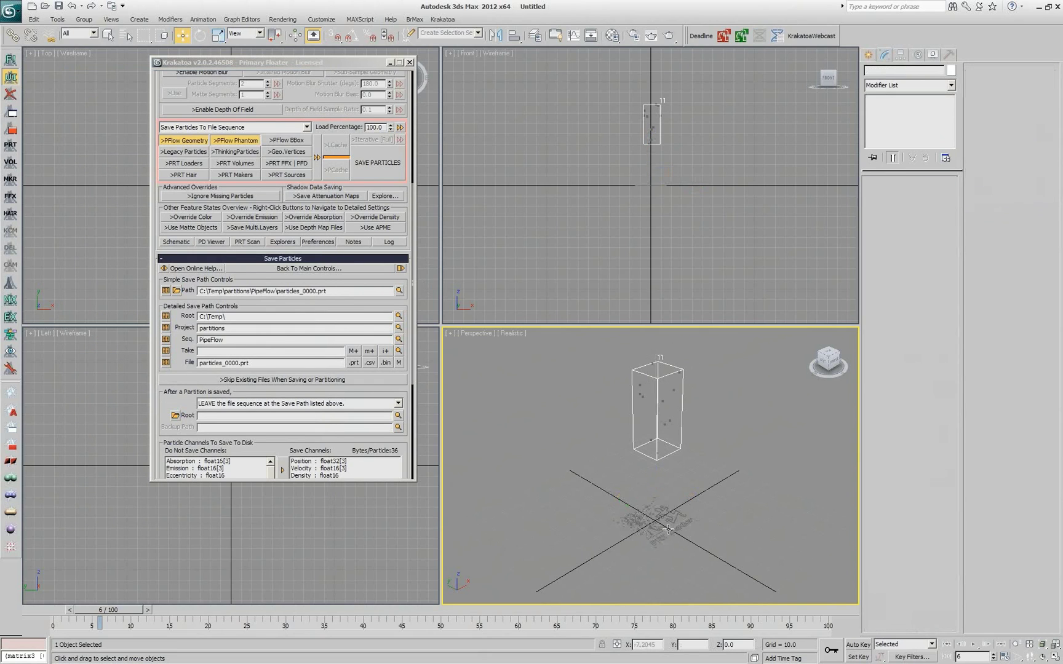
left_click(653, 527)
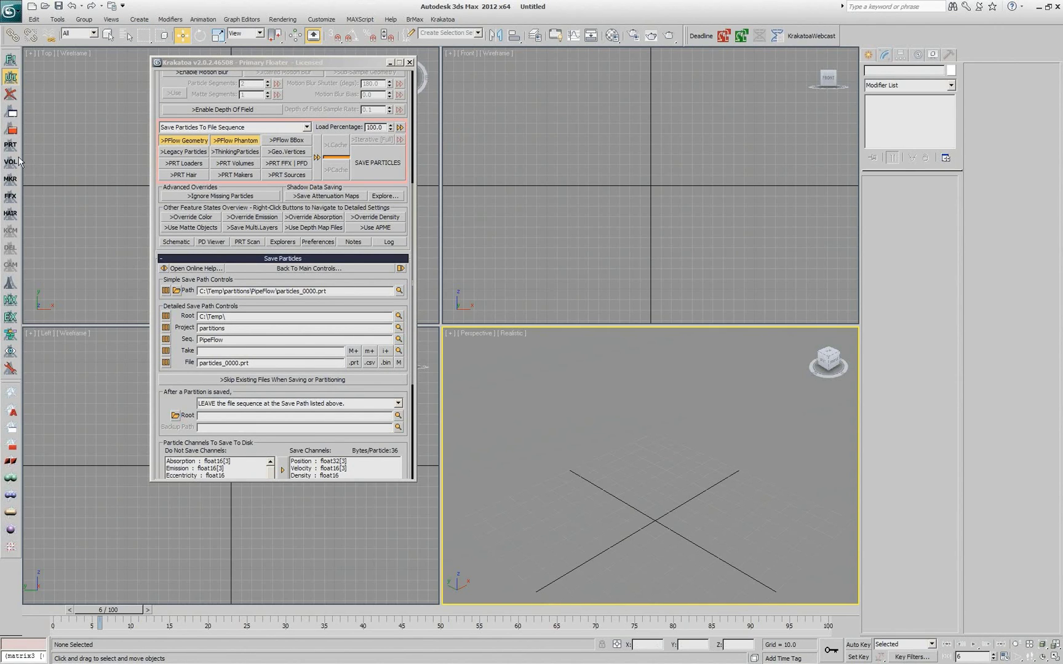
left_click(10, 145)
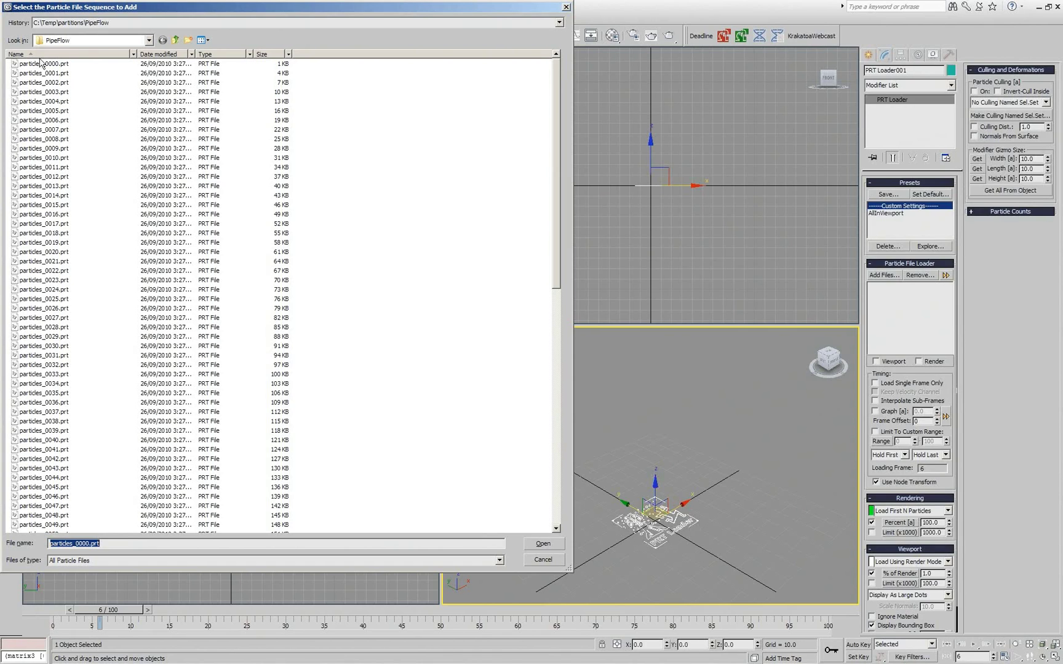
double_click(38, 62)
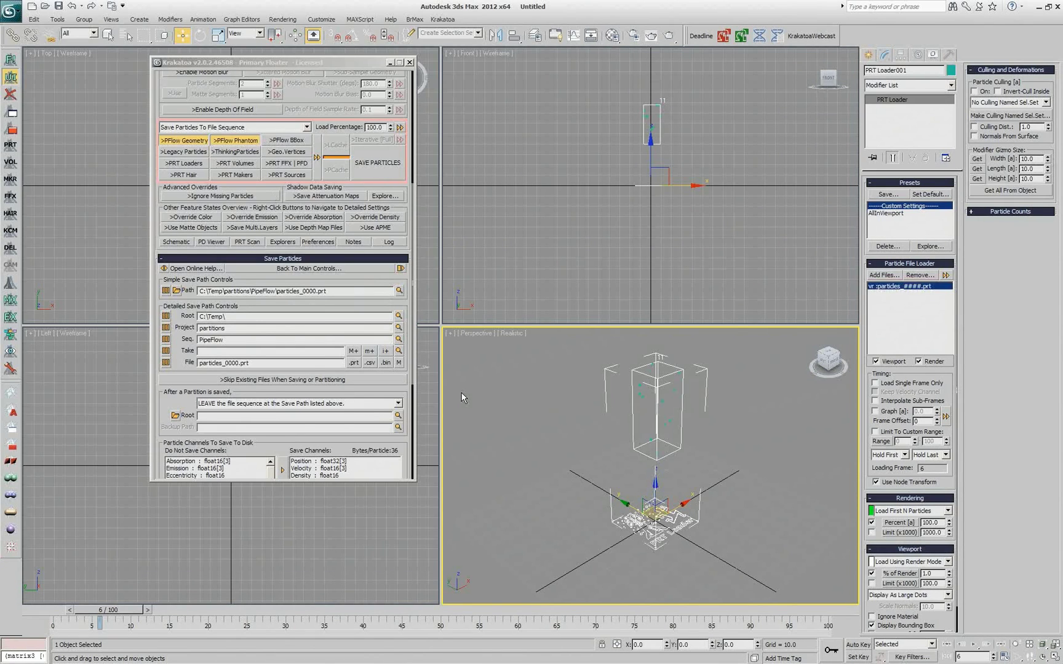
Shift-drag the loader up and left to make three copies, PRT Loader002–004
left_click(639, 512)
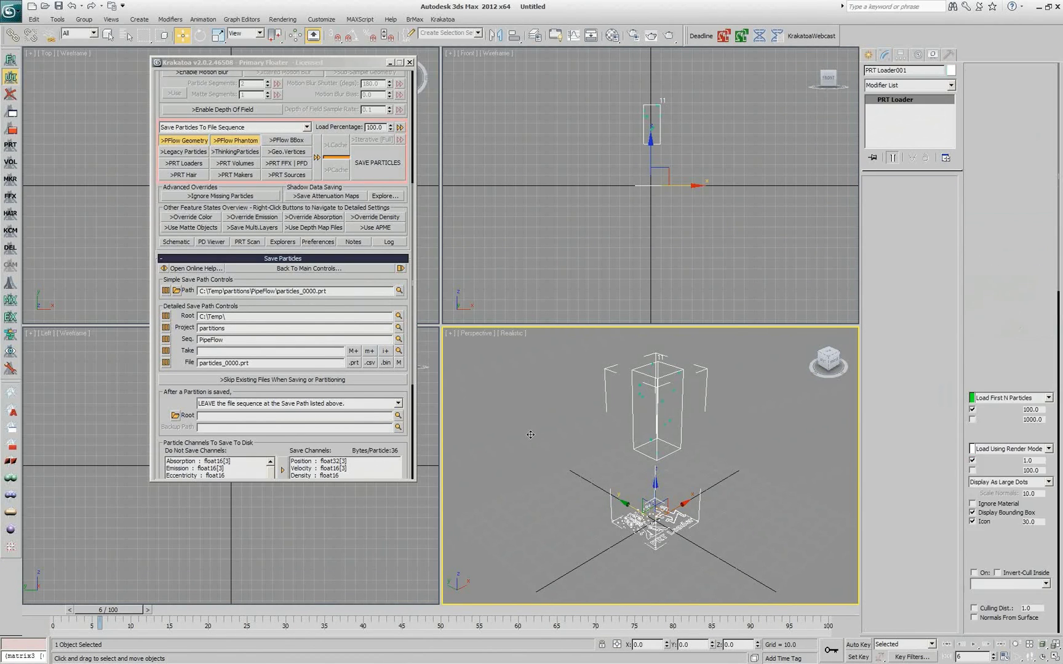
left_click_drag(645, 526, 530, 462, "shift")
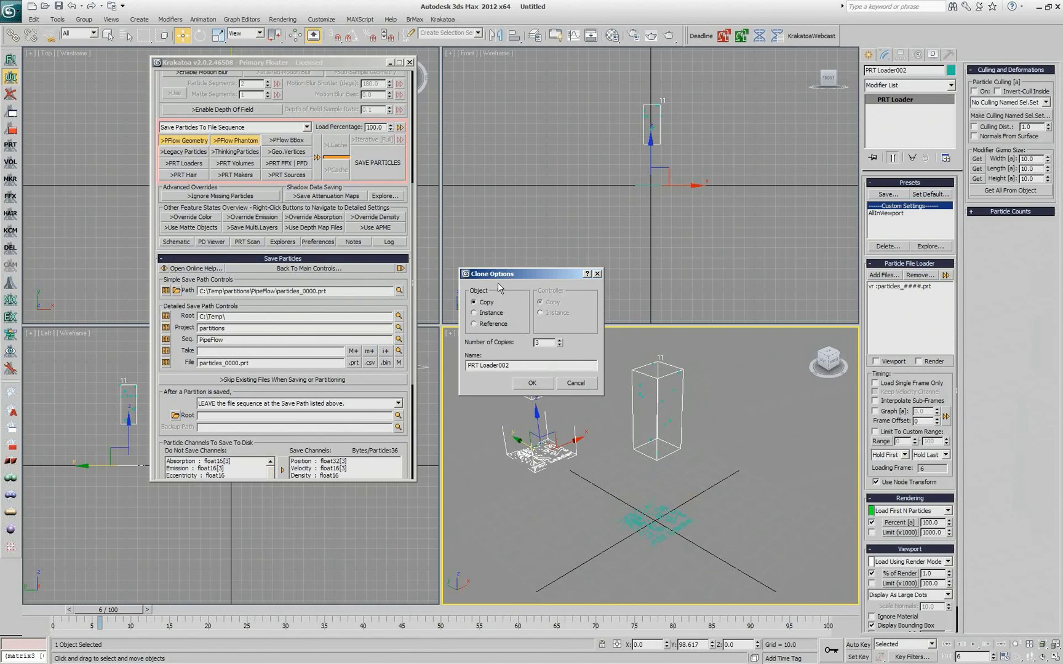
left_click(541, 385)
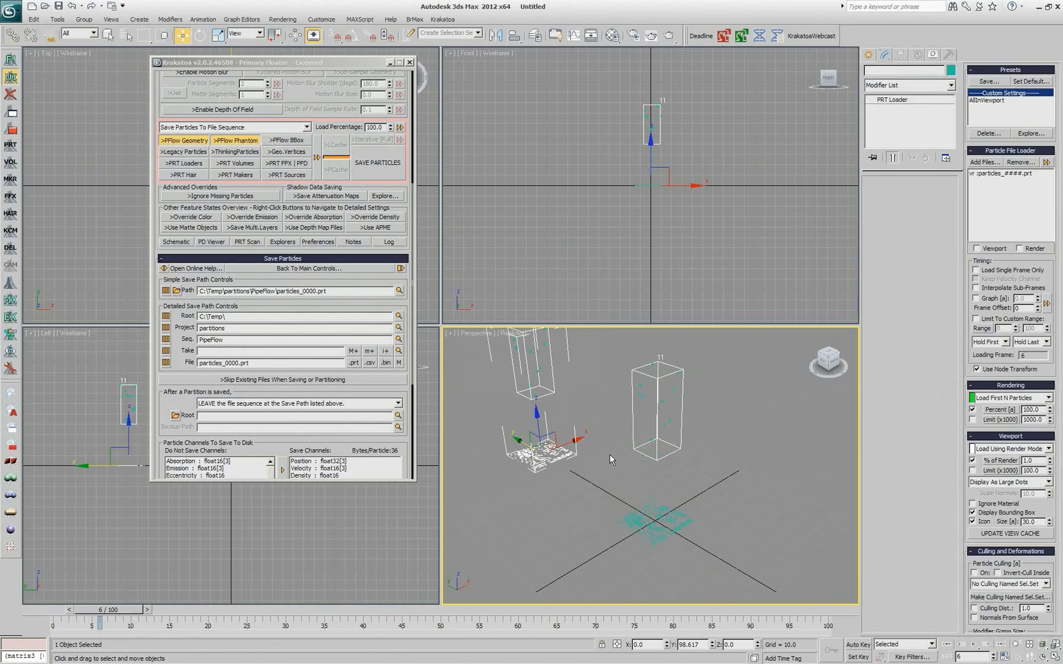
middle_click_drag(601, 454, 681, 463)
Maximize Perspective, close the Krakatoa window, enable Select and Manipulate, and select all four loaders
key("alt+w")
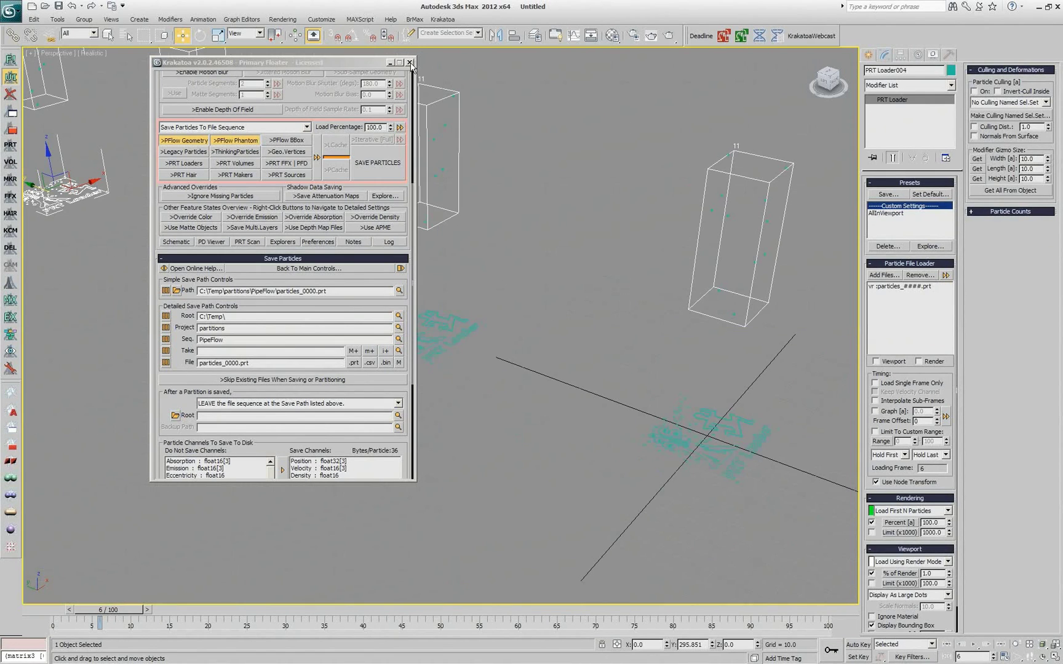
left_click(409, 63)
mouse_move(438, 367)
middle_mouse_down()
mouse_move(448, 374)
mouse_move(443, 363)
middle_mouse_up()
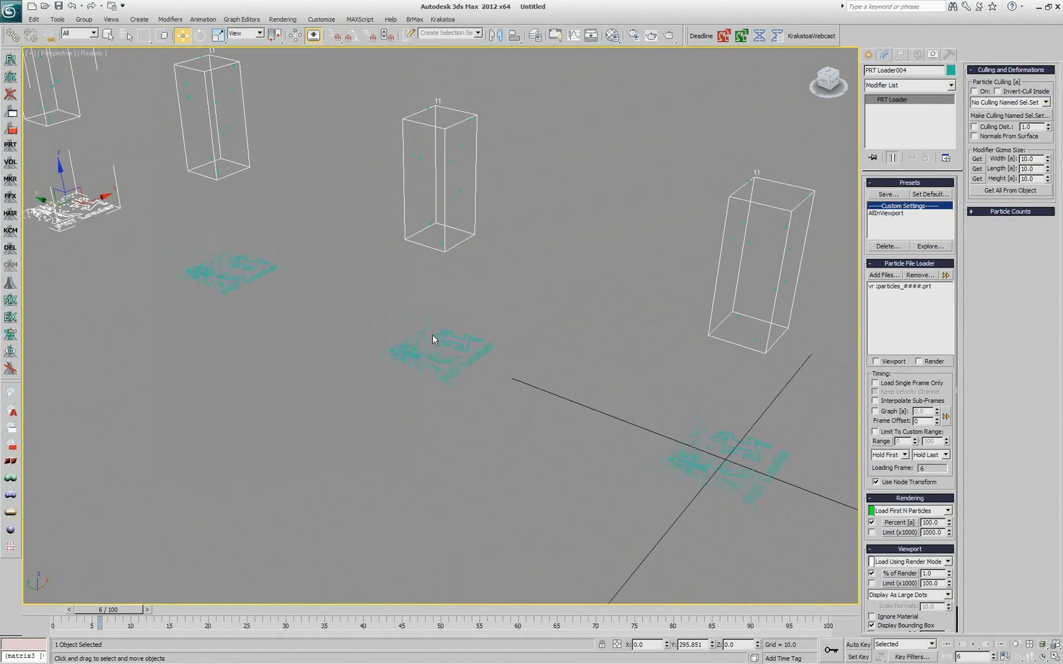
scroll(435, 339, "down", 3)
left_click(293, 39)
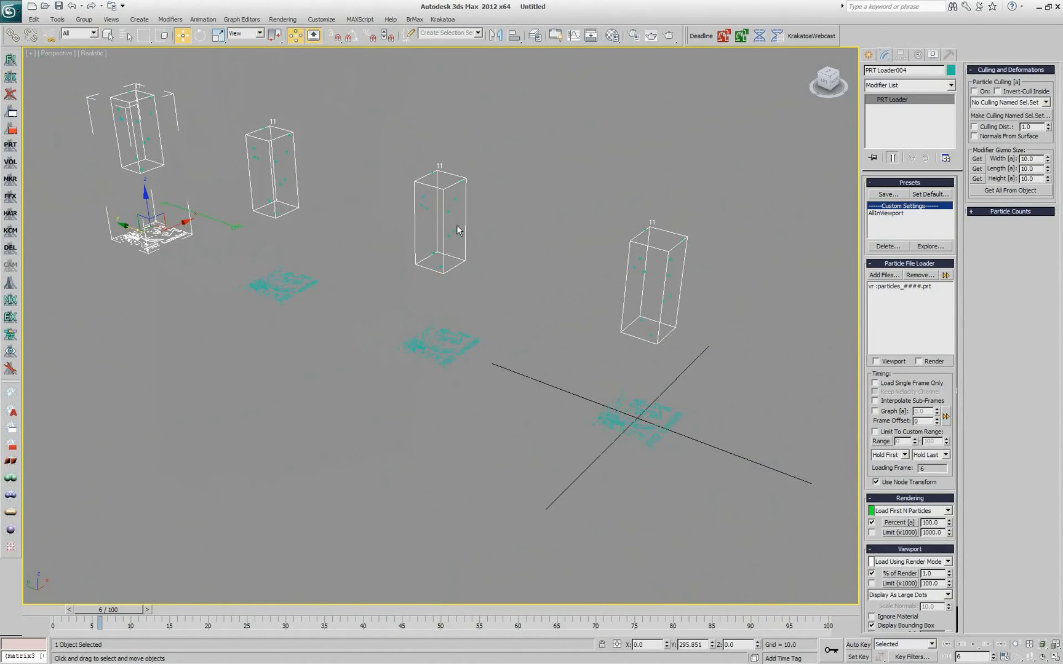
middle_click_drag(595, 347, 608, 446, "alt")
left_click_drag(133, 175, 133, 175)
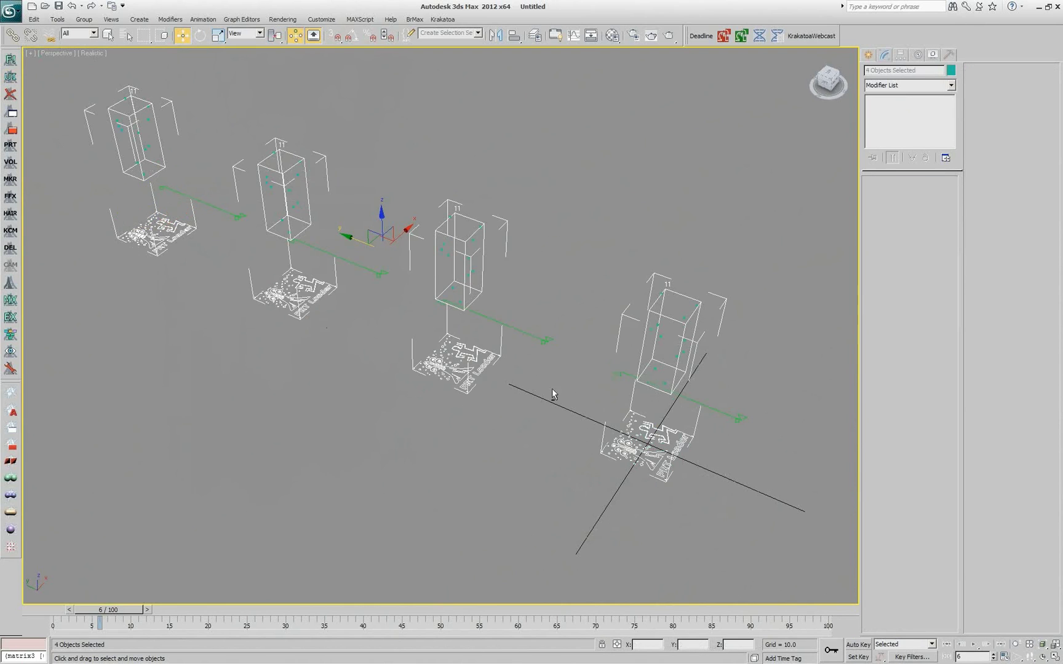
middle_click_drag(550, 391, 465, 509, "alt")
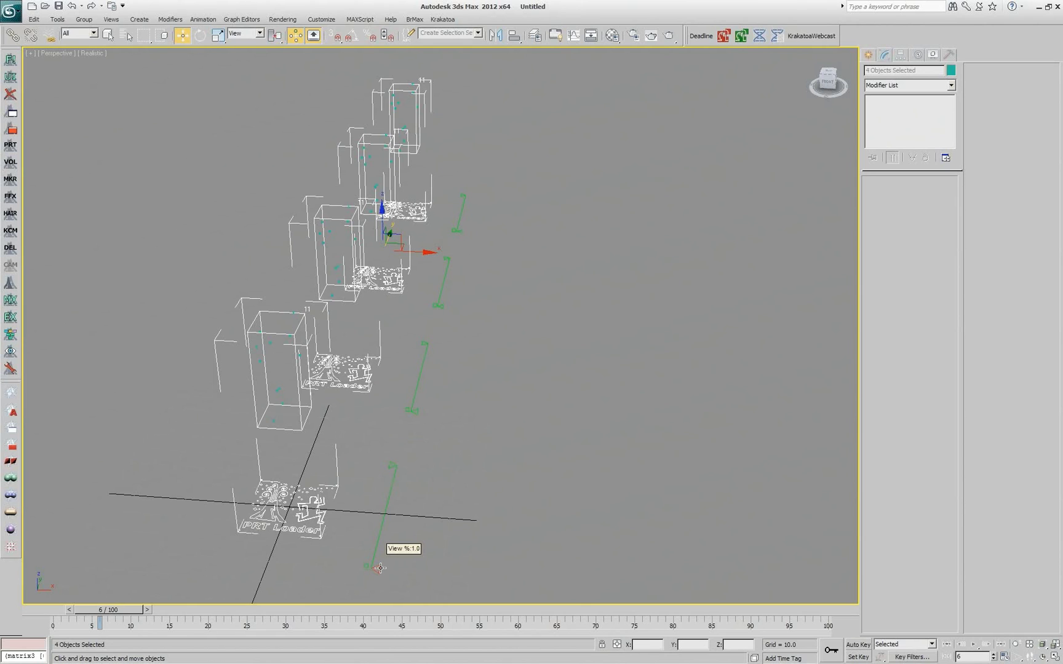
Drag each loader's View % handle up to show 600, 1200, 1200 and 600 particles
left_click_drag(380, 566, 395, 520)
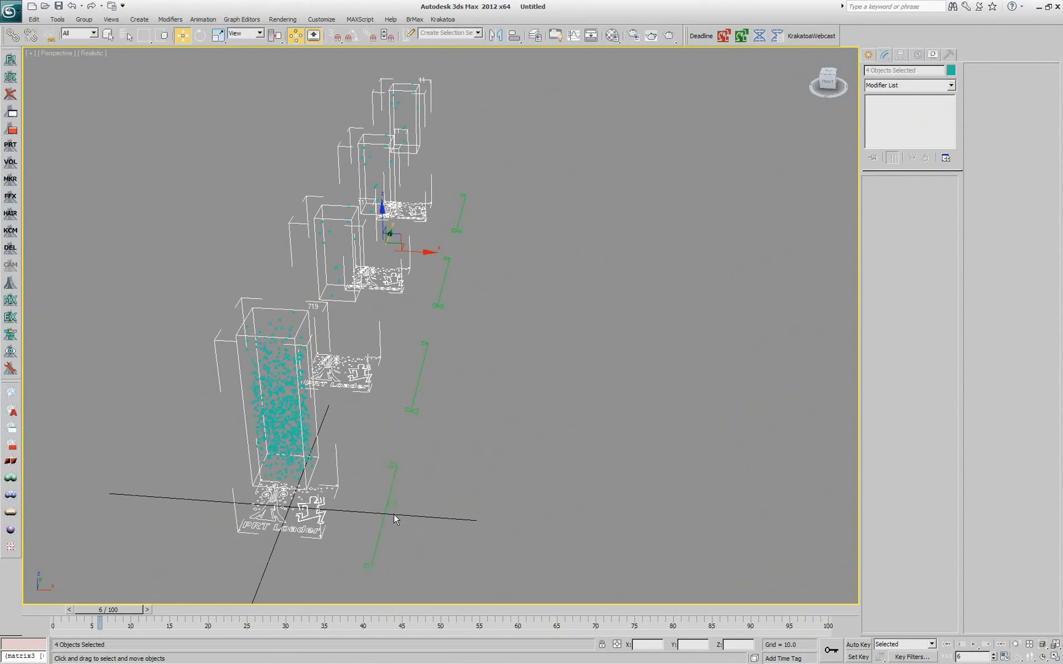
left_click_drag(418, 410, 417, 387)
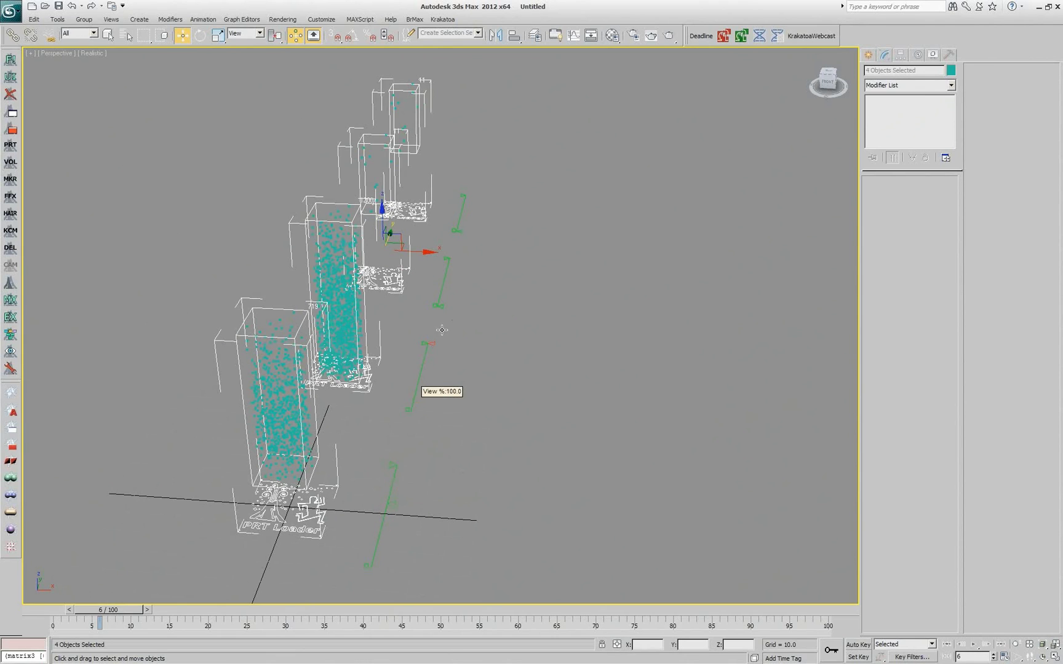
left_click_drag(437, 306, 442, 282)
left_click_drag(461, 233, 464, 213)
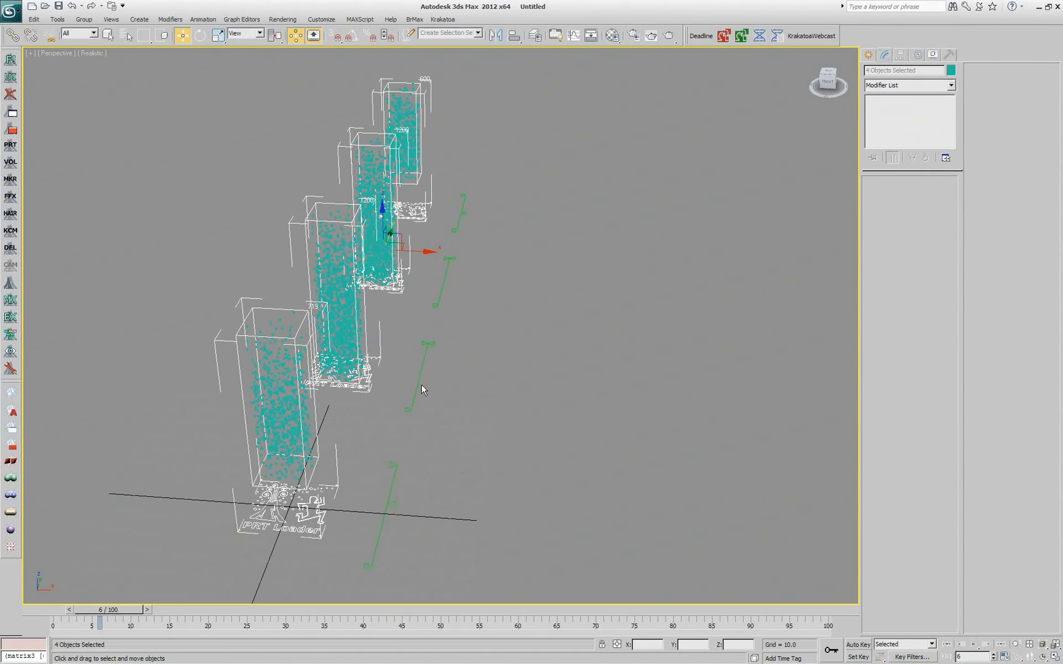
left_click(399, 508)
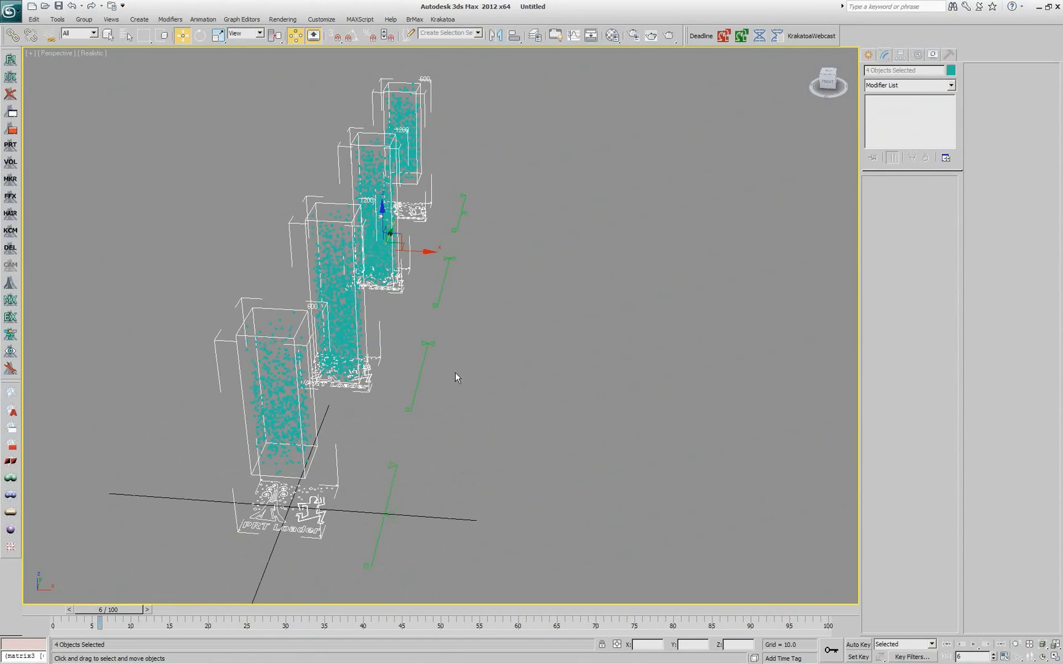
left_click(501, 463)
left_click(283, 514)
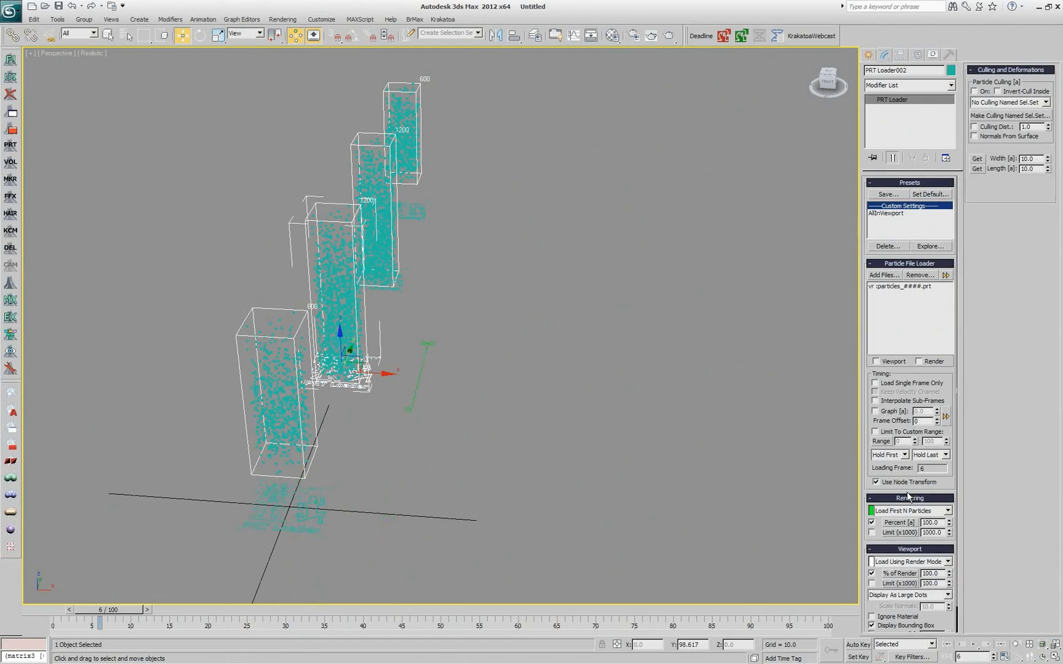
Reselect all four loaders and drag the View % handles, lowering a loader to about 60 percent
left_click(493, 415)
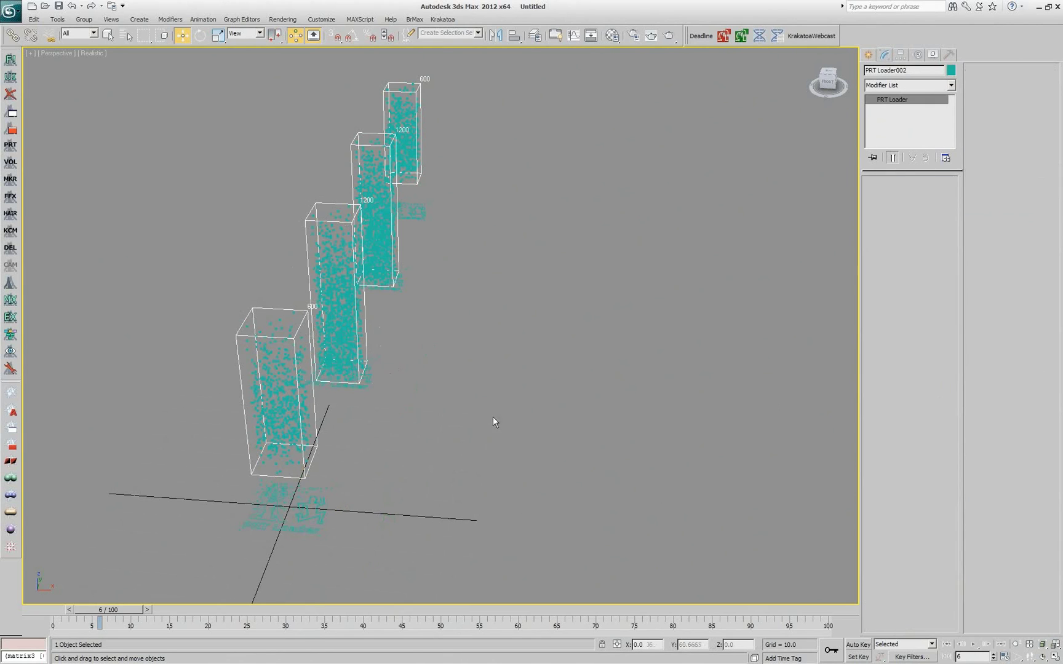
left_click_drag(583, 520, 170, 109)
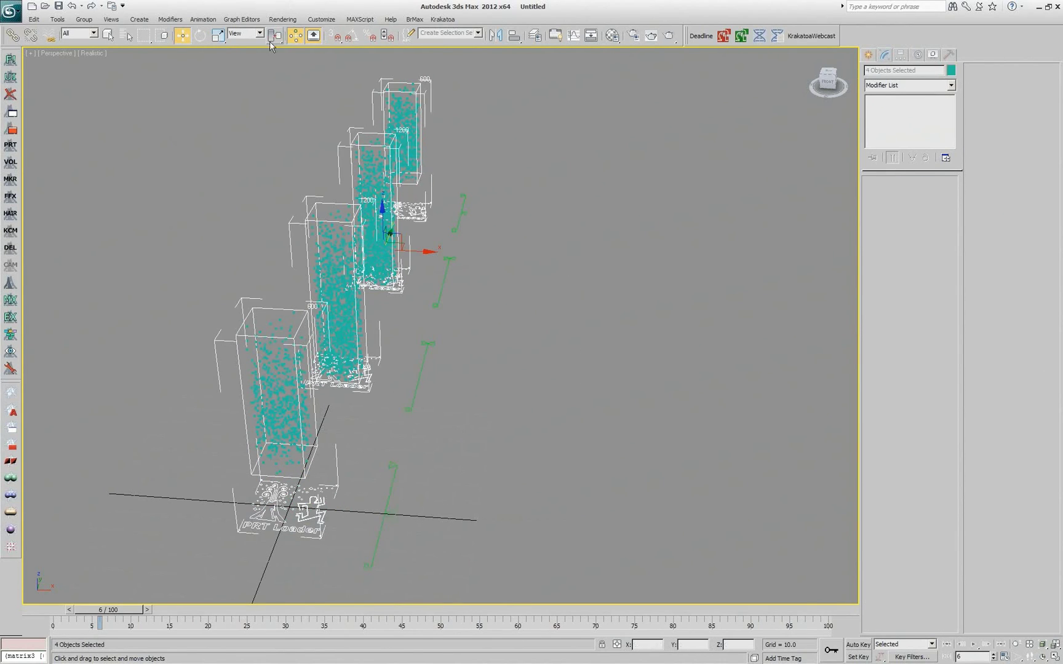
mouse_move(432, 337)
left_mouse_down()
mouse_move(441, 368)
mouse_move(447, 346)
left_mouse_up()
mouse_move(407, 409)
left_click_drag(407, 410, 416, 411)
left_click(467, 416)
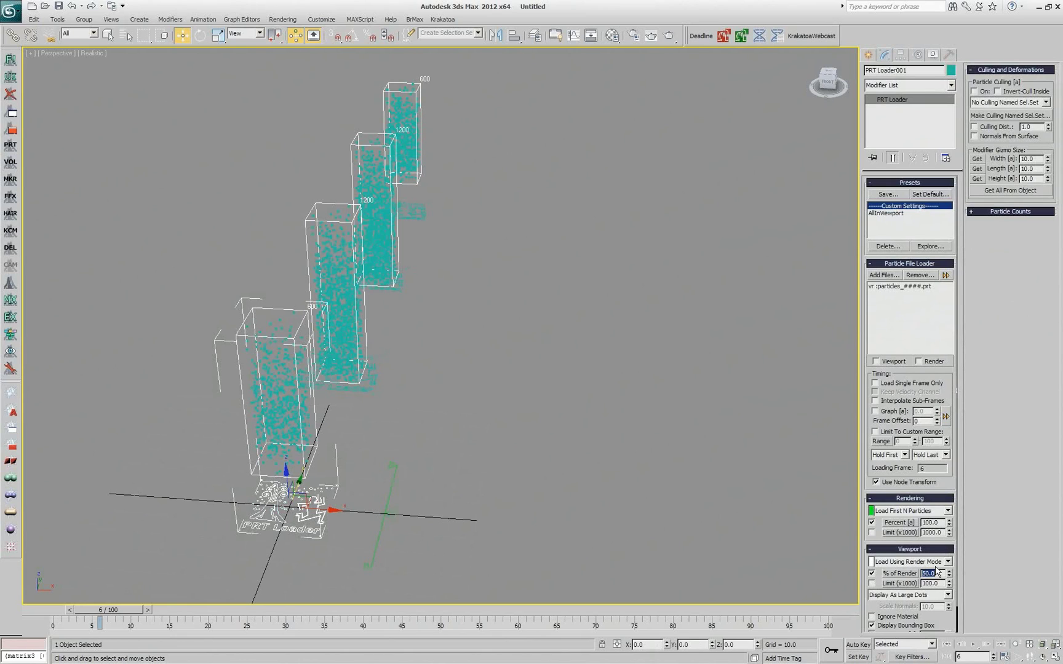
Pick 50 from the % of Render presets, then raise the viewport percentage to 63
left_click(917, 573)
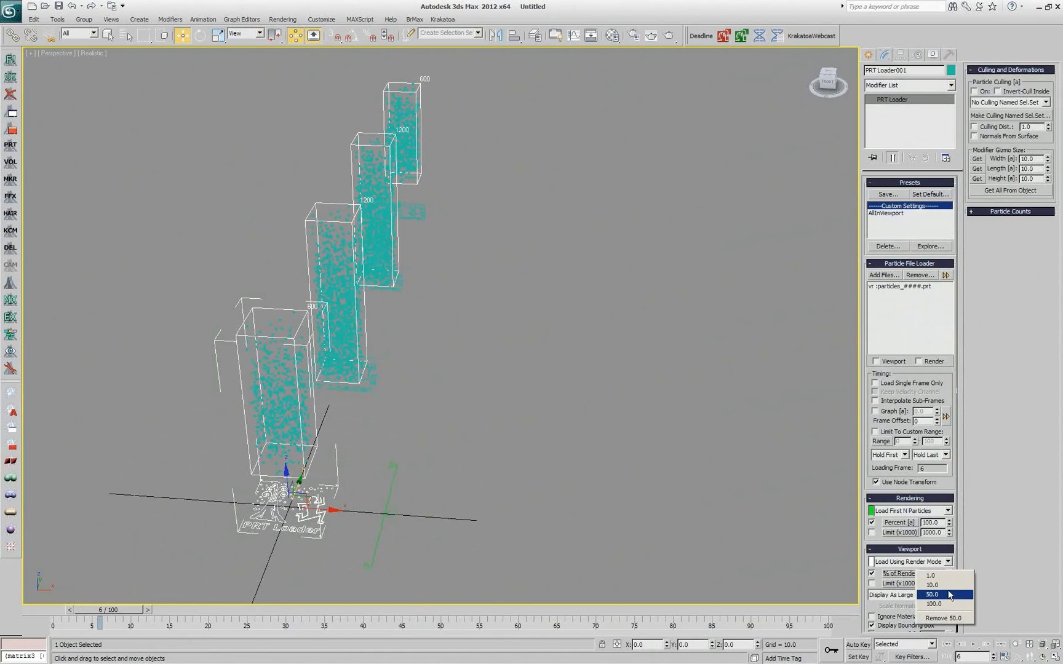
left_click(952, 619)
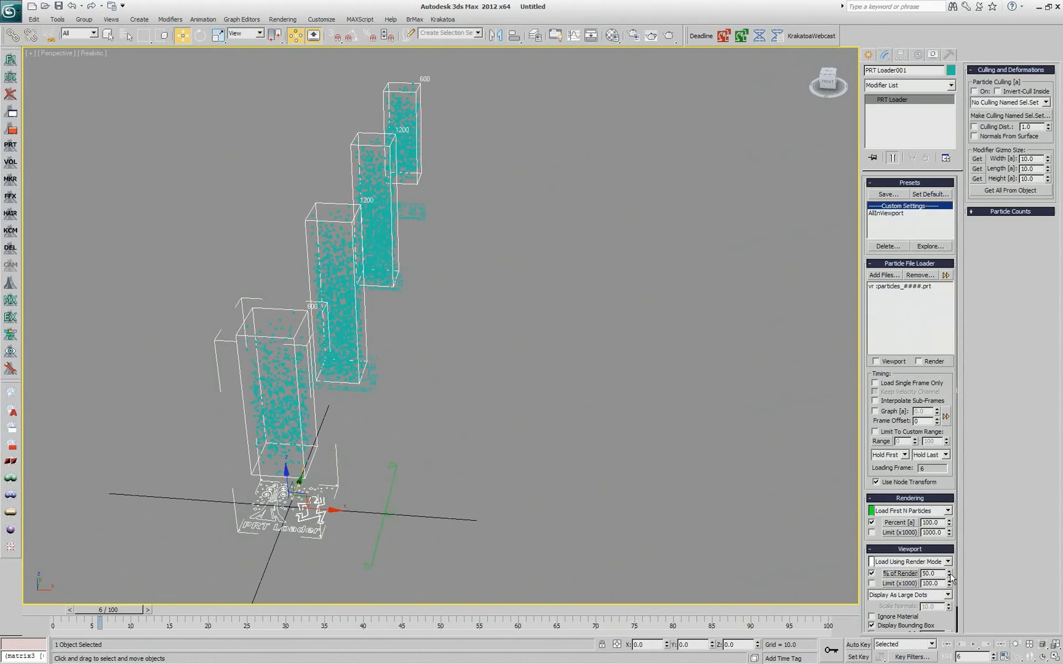
left_click_drag(950, 575, 949, 569)
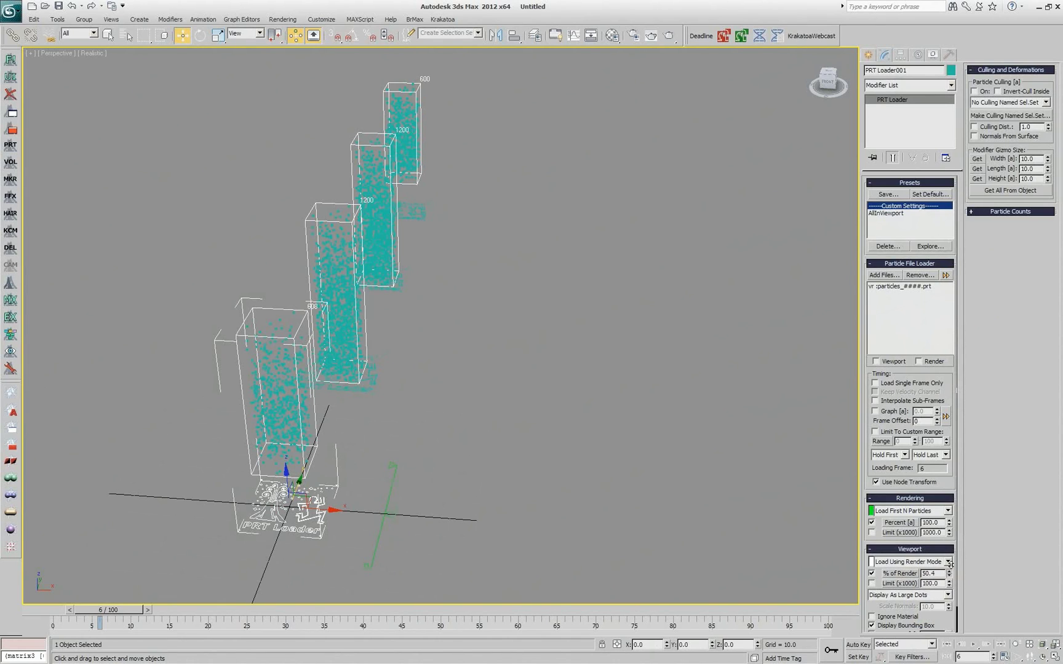
Add 63.0 to the % of Render presets, remove it, then add it back
left_click(909, 574)
left_click(927, 574)
left_click(908, 577)
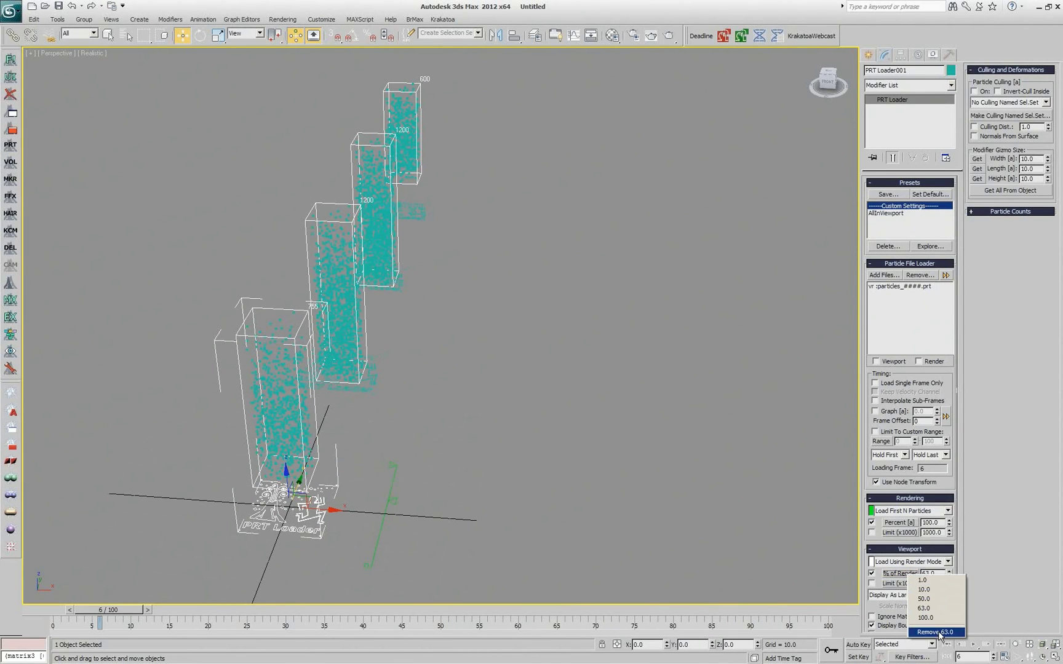
left_click(936, 632)
left_click(911, 576)
left_click(935, 578)
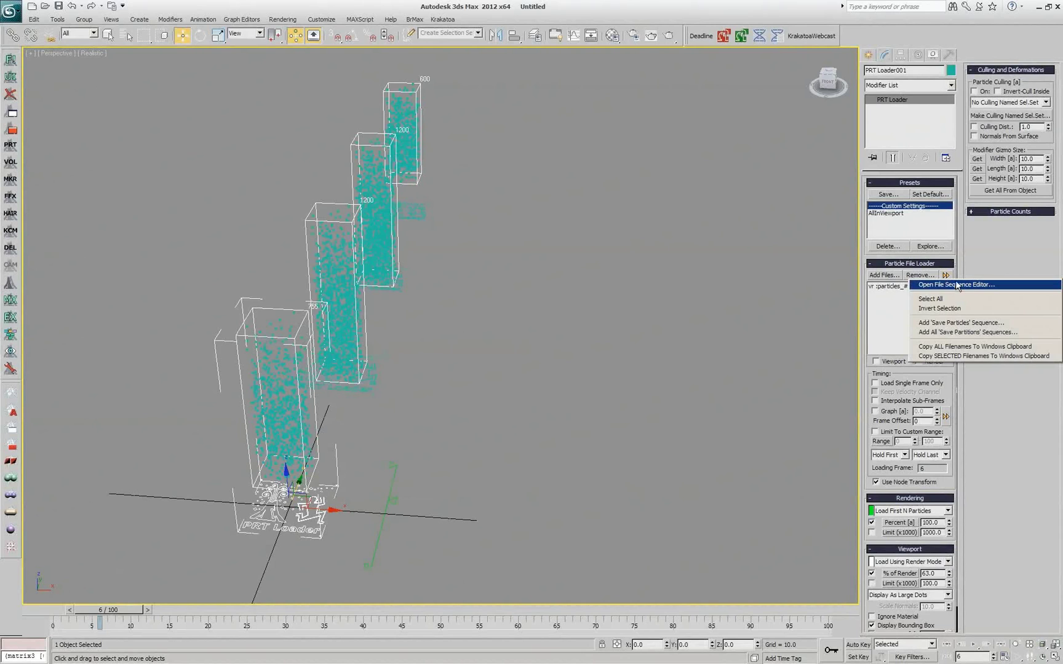
left_click(955, 285)
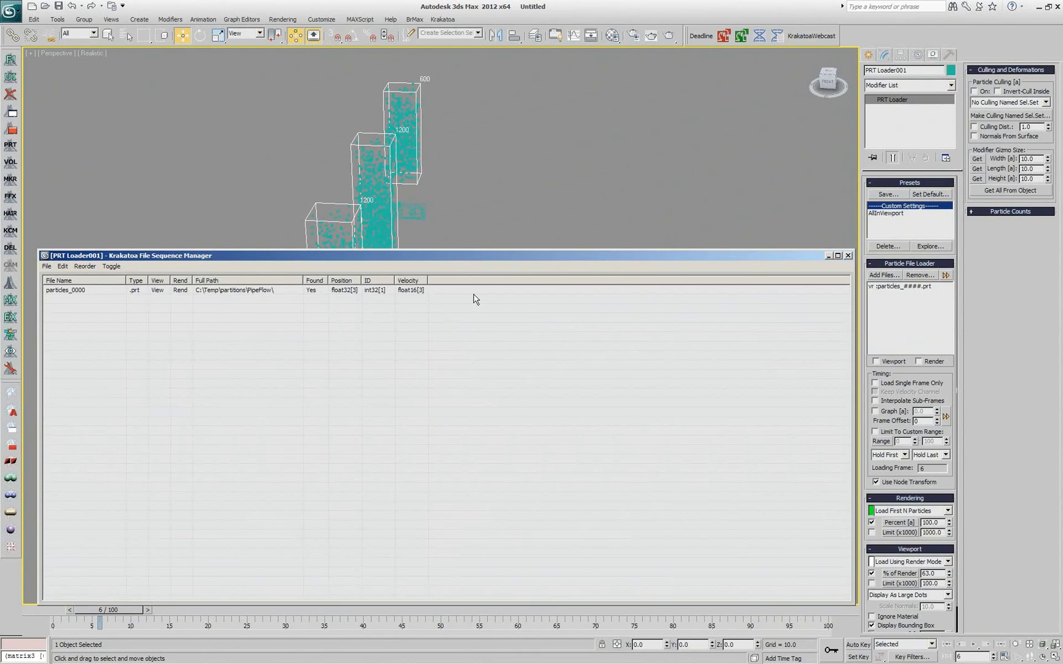
left_click(250, 292)
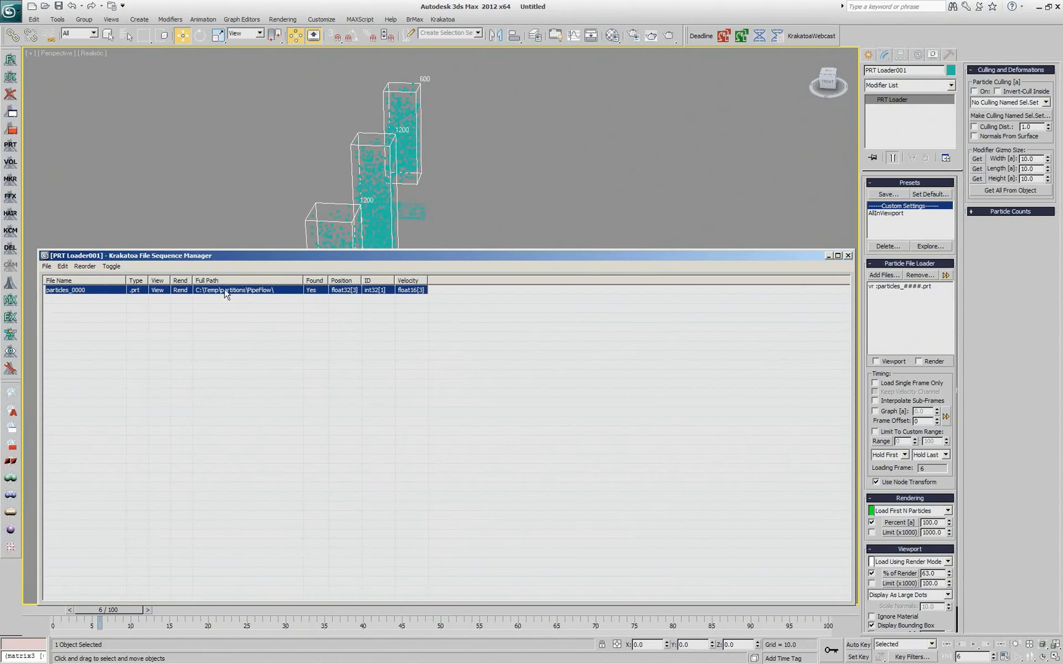
right_click(225, 293)
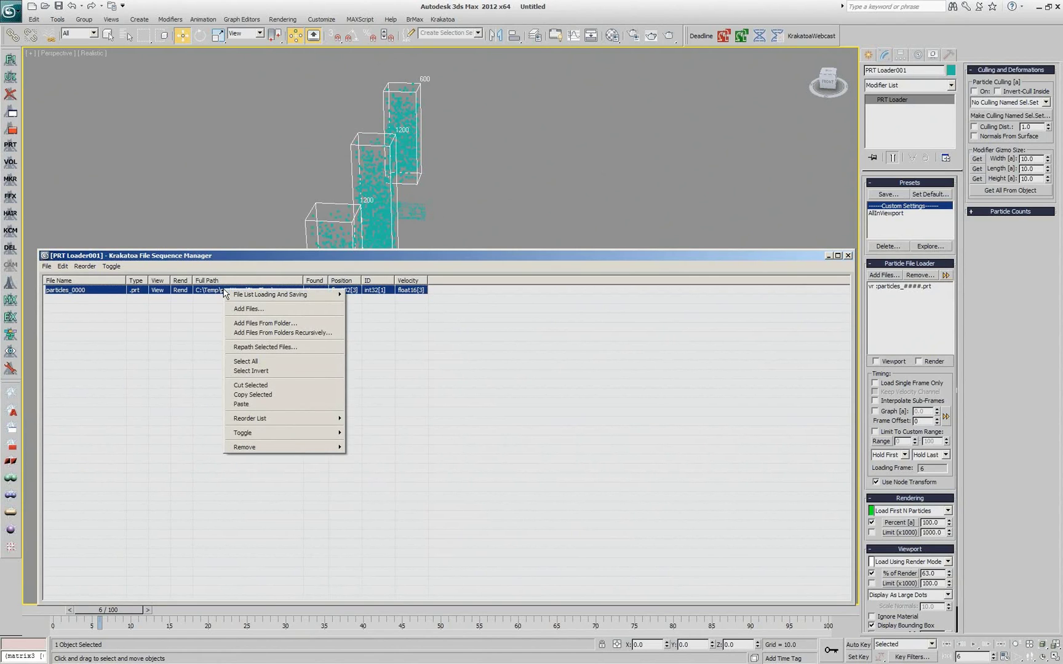
left_click(194, 361)
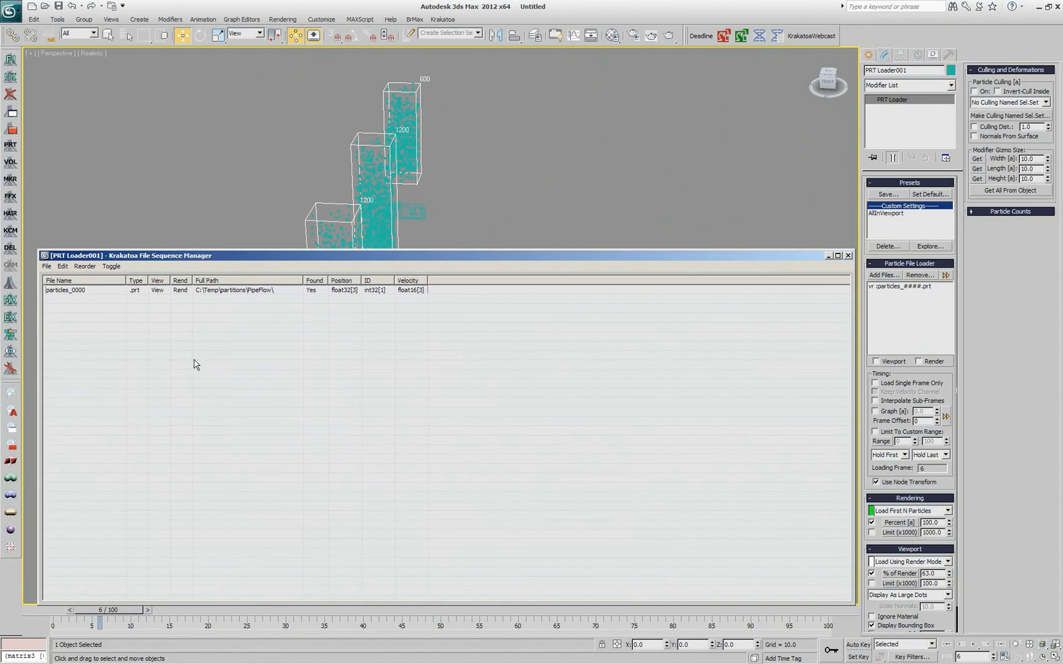
left_click(847, 256)
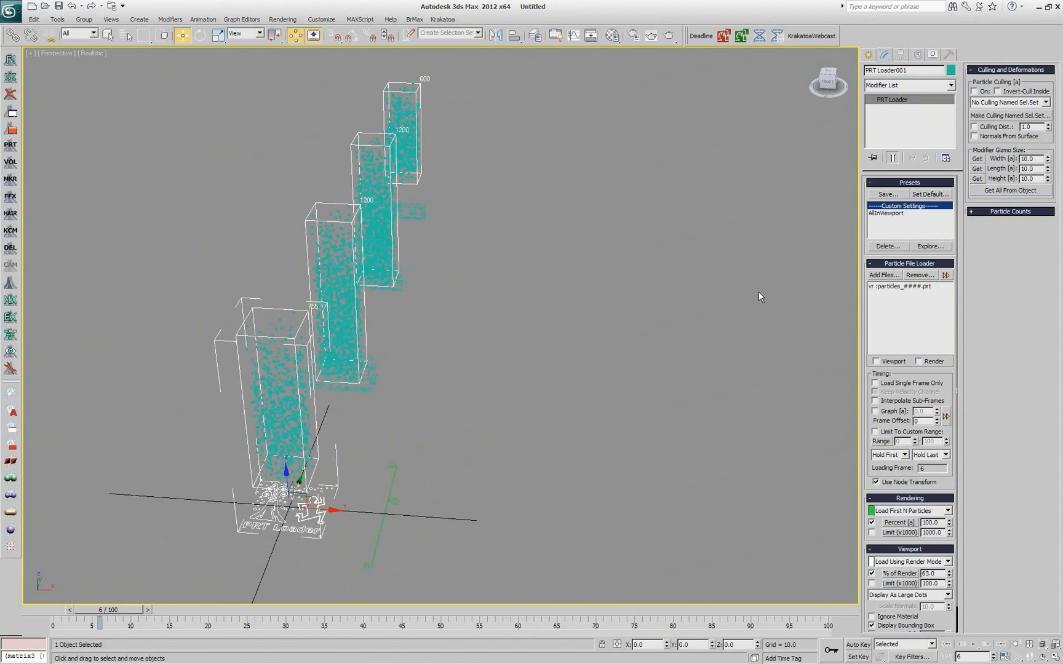
left_click(944, 277)
left_click(954, 286)
left_click(46, 266)
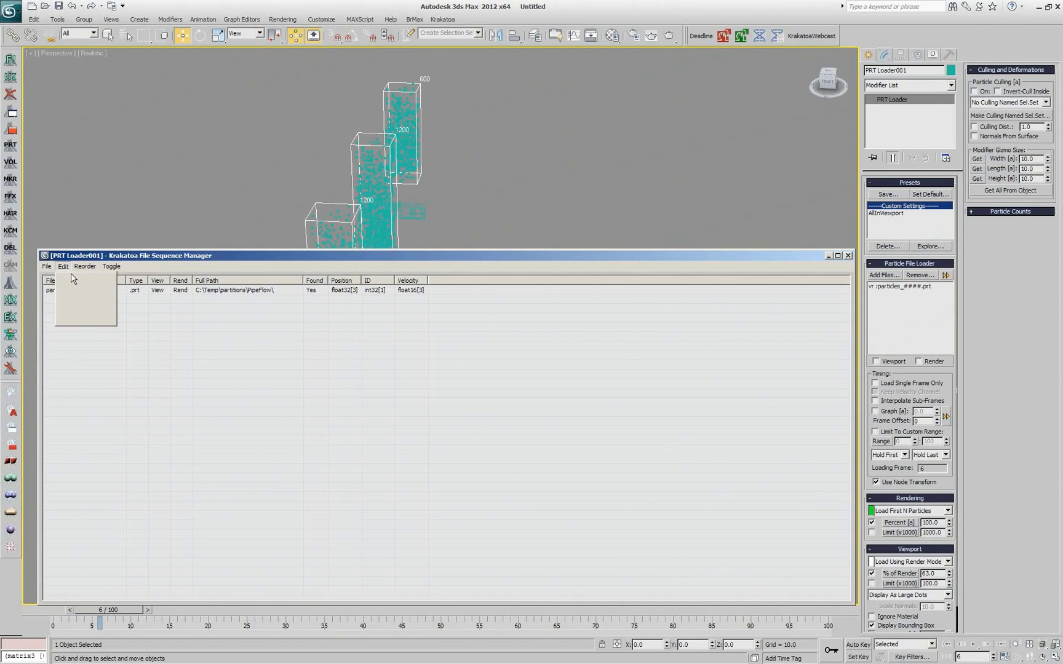
left_click(63, 266)
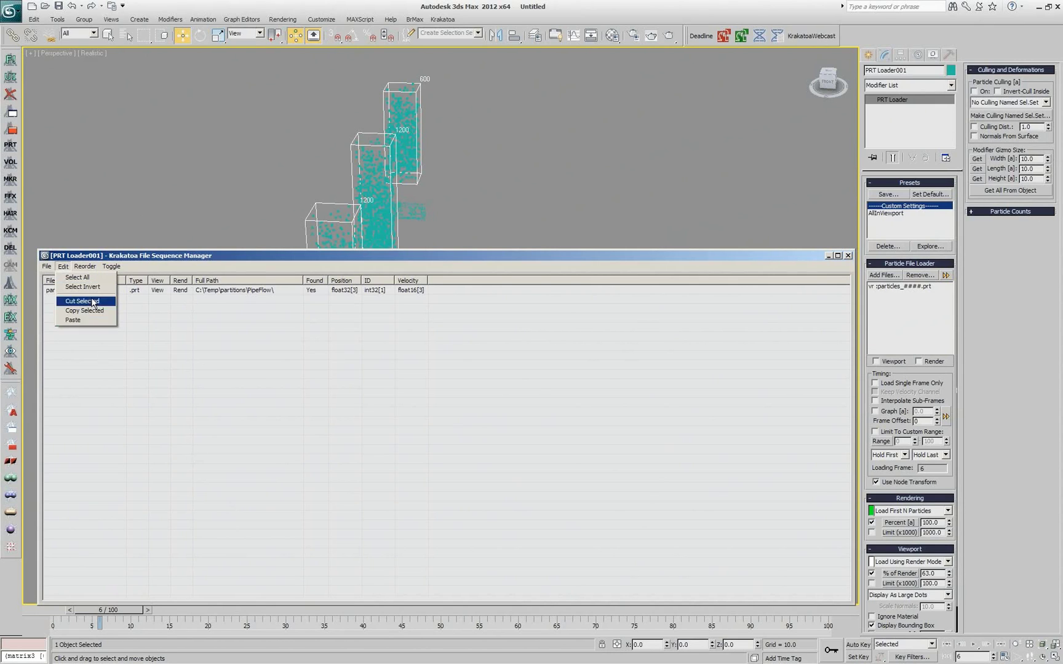
left_click(46, 267)
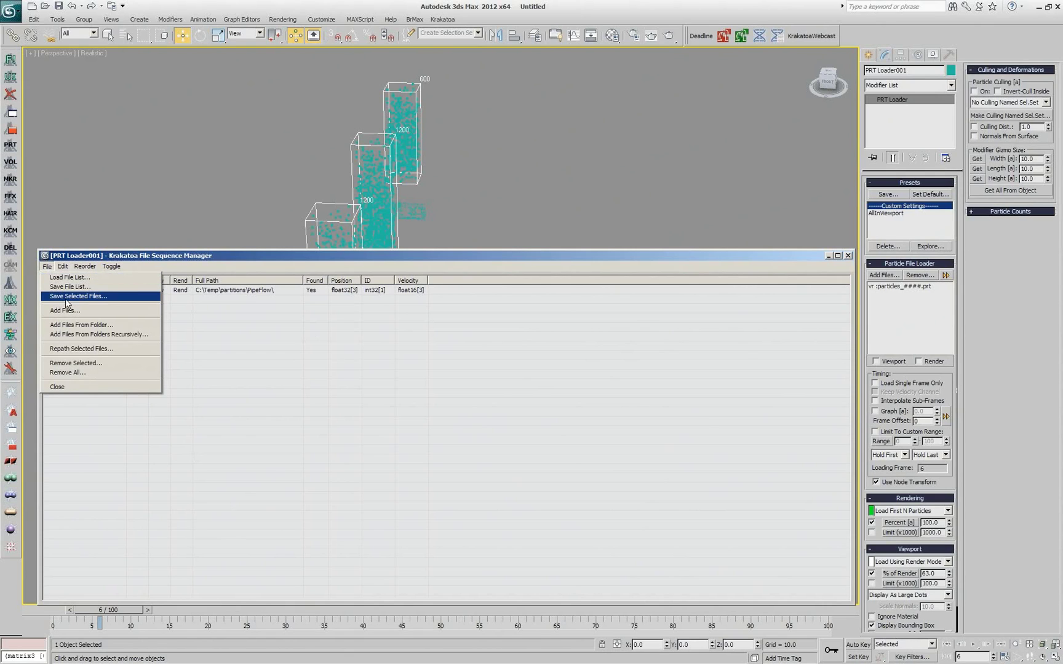
left_click(291, 329)
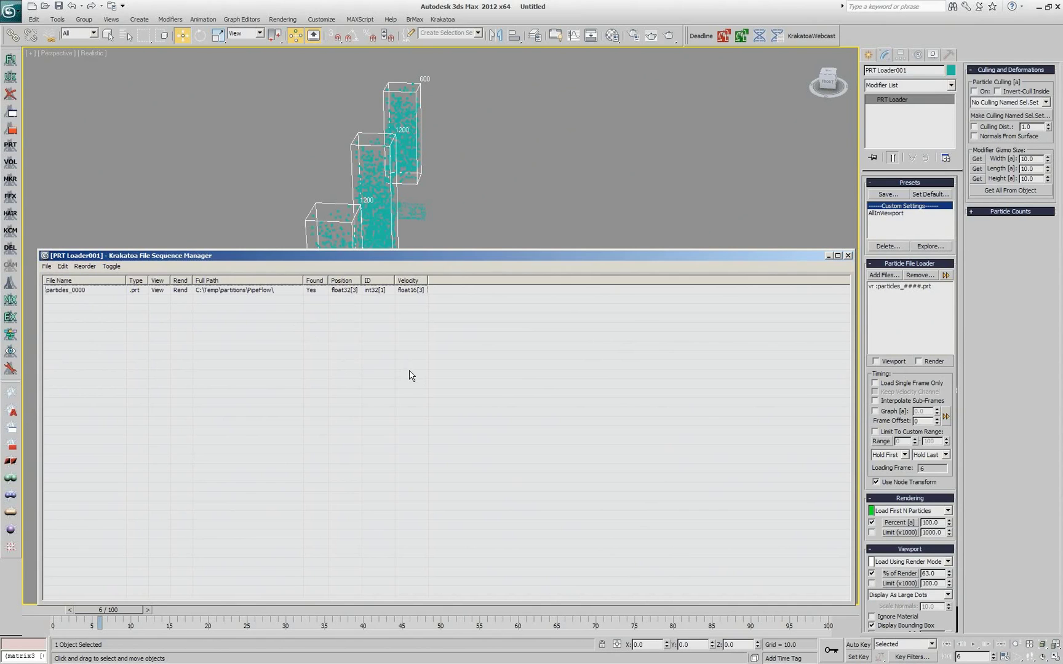
left_click(848, 255)
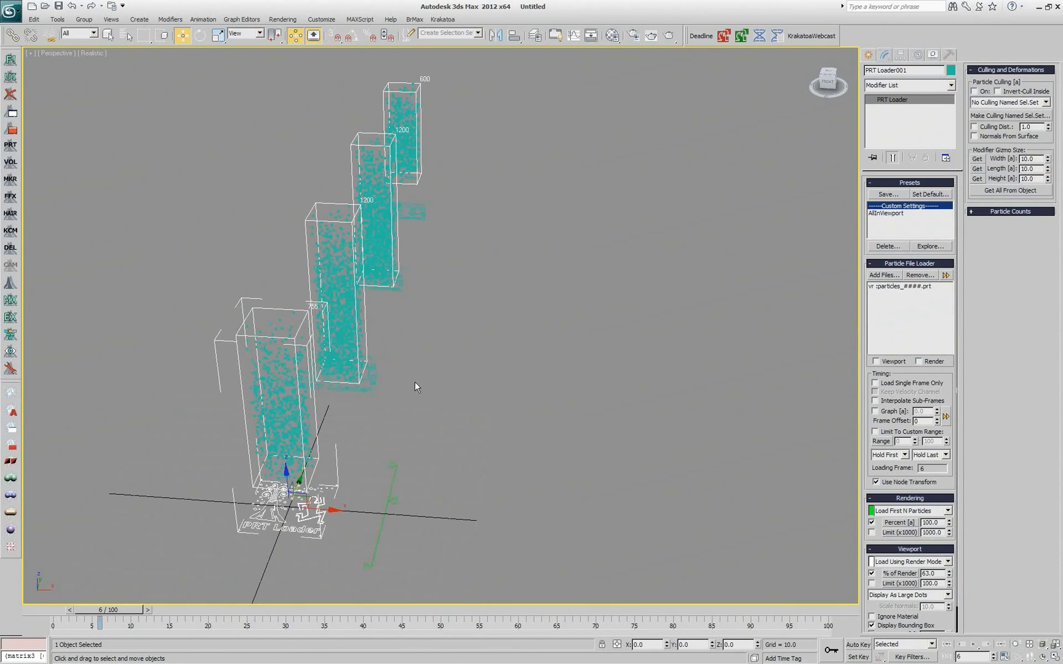
Add the shockwave_####.prt sequence from the Shockwave folder, then scrub and orbit to view the ring
left_click(883, 275)
left_click(175, 39)
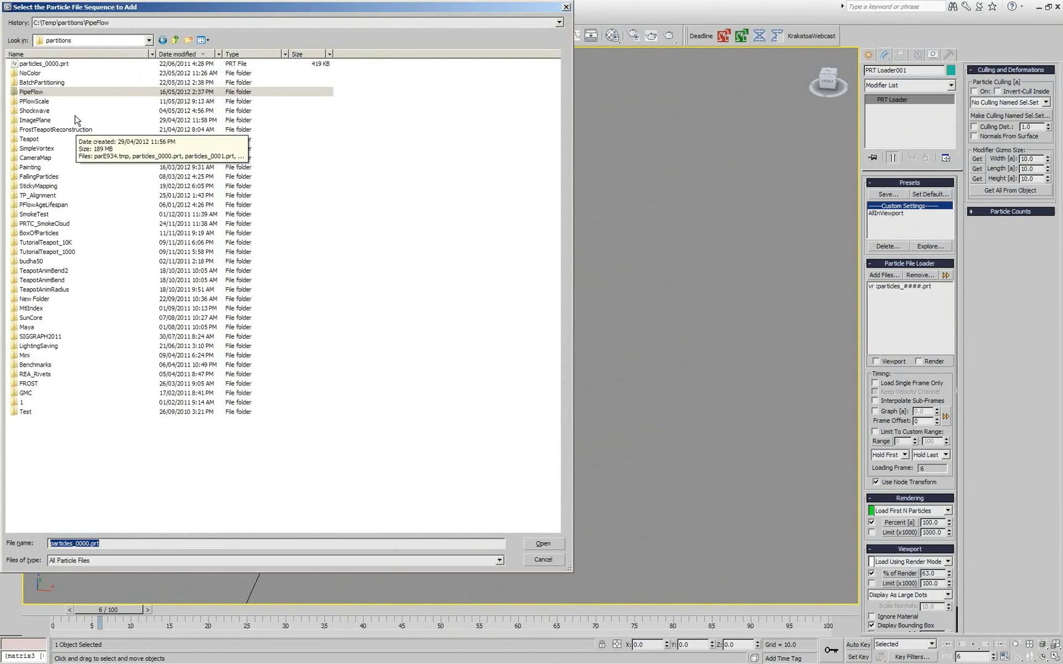
double_click(35, 111)
double_click(35, 112)
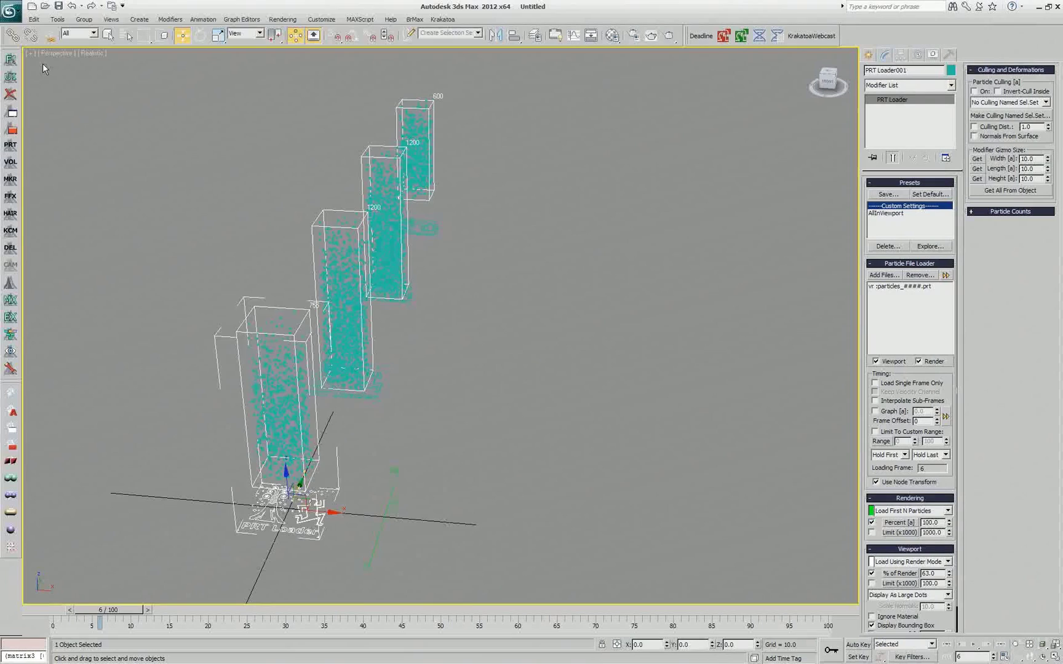
left_click_drag(113, 614, 162, 610)
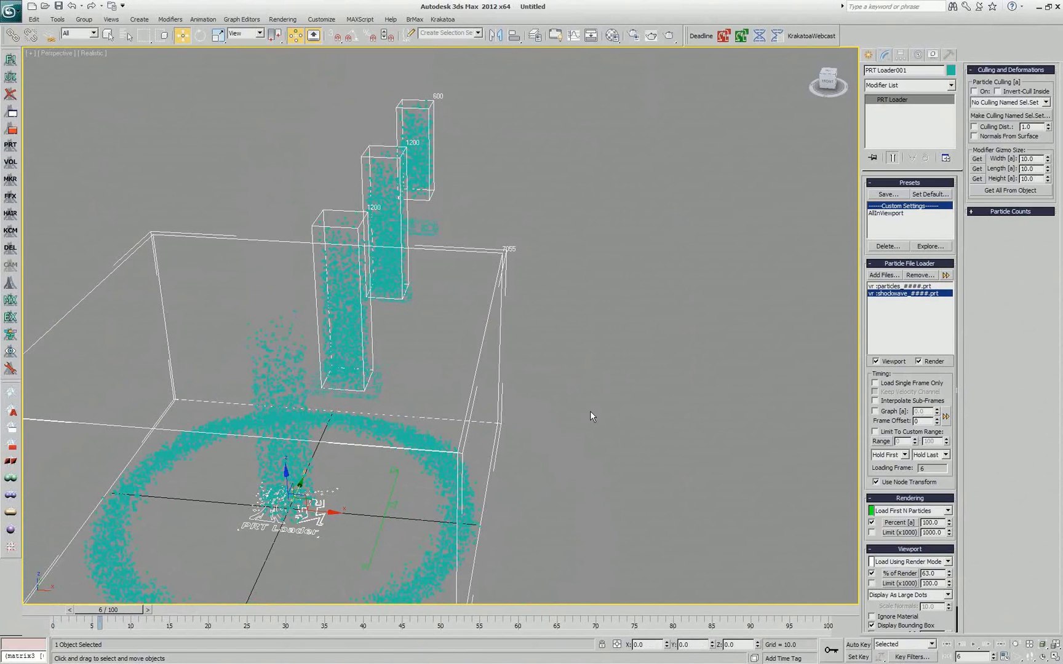
middle_click_drag(557, 422, 543, 427, "alt")
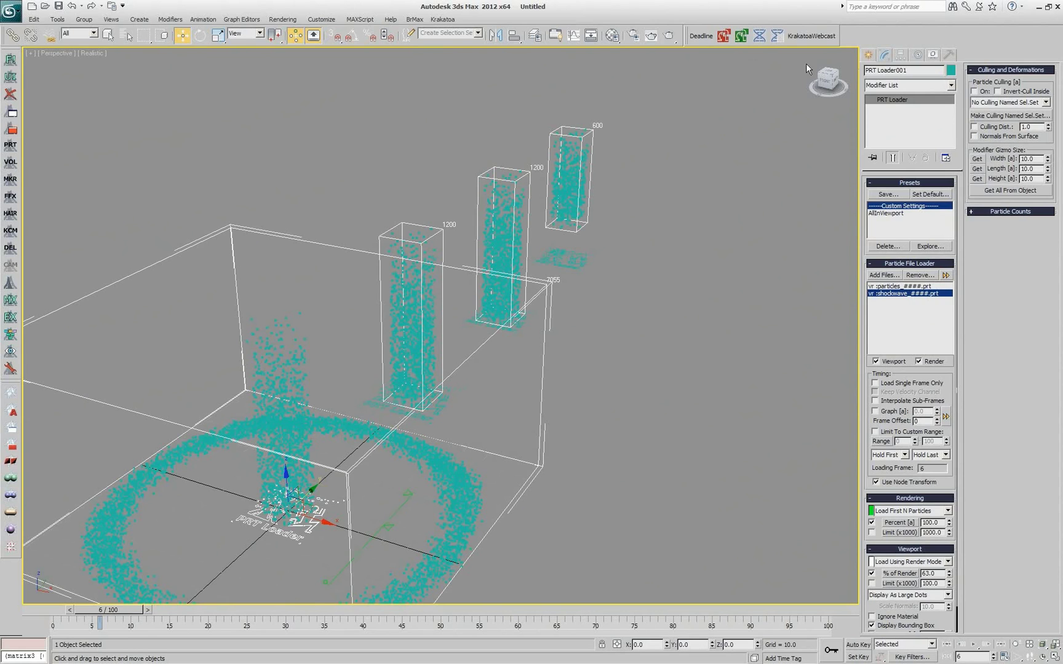
Create a new PRT Loader in the scene without adding any files
left_click(11, 144)
left_click(931, 149)
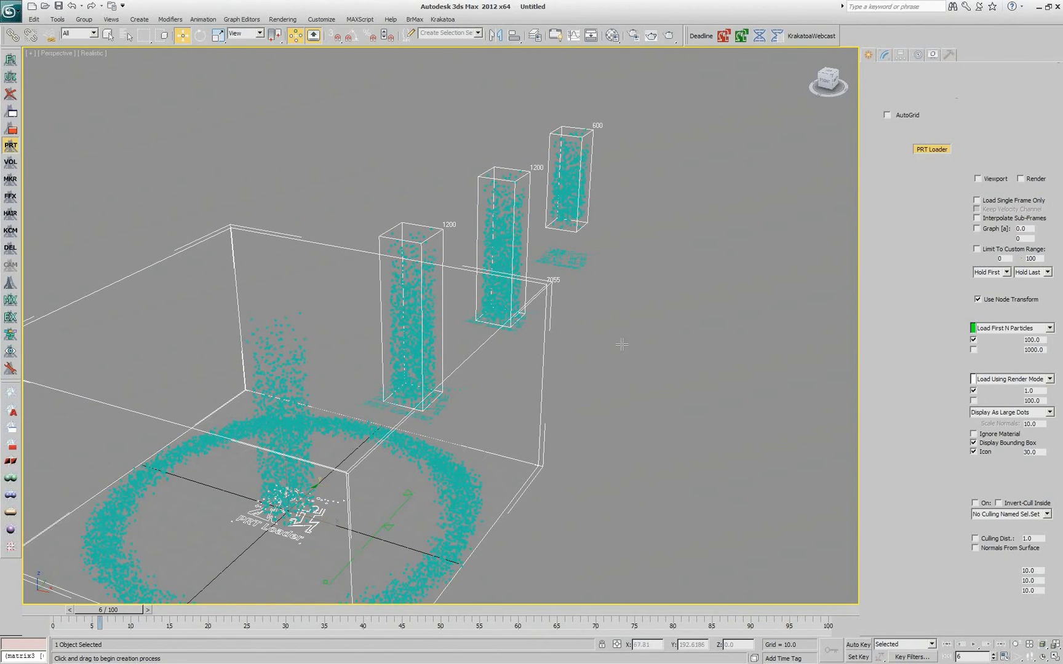
left_click(622, 343)
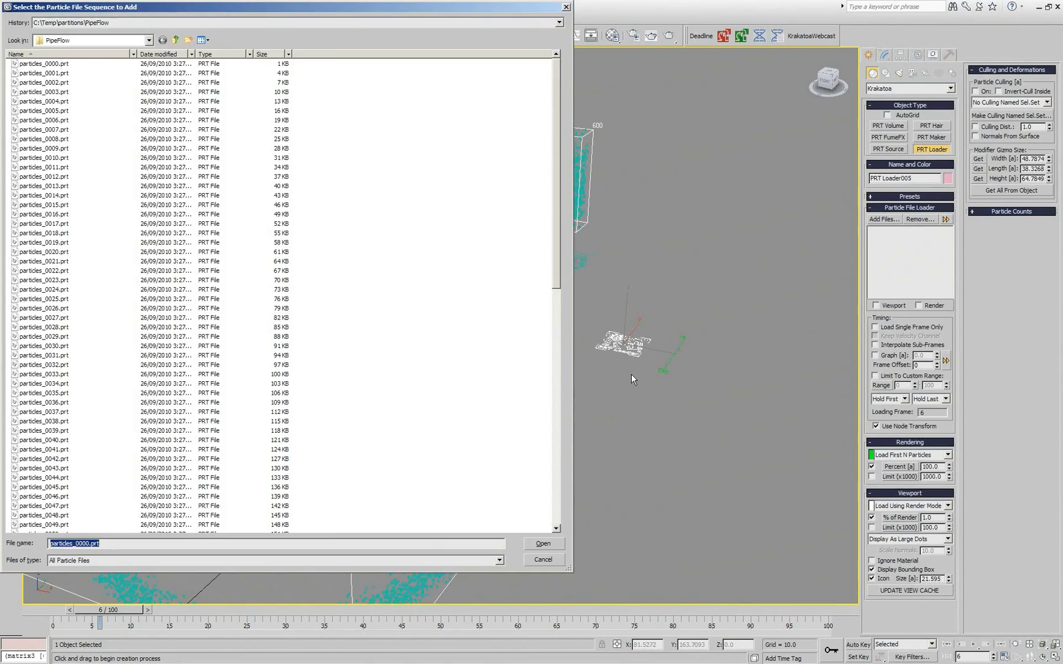
key("Escape")
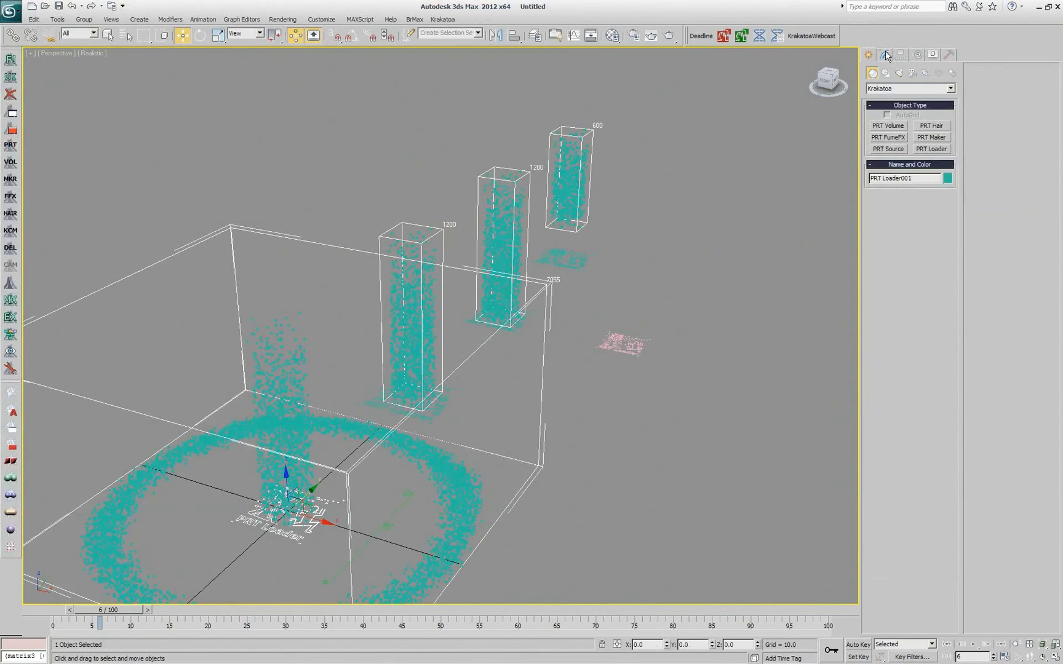
Copy all filenames from PRT Loader001 and paste them into the new pink loader's file list
left_click(886, 54)
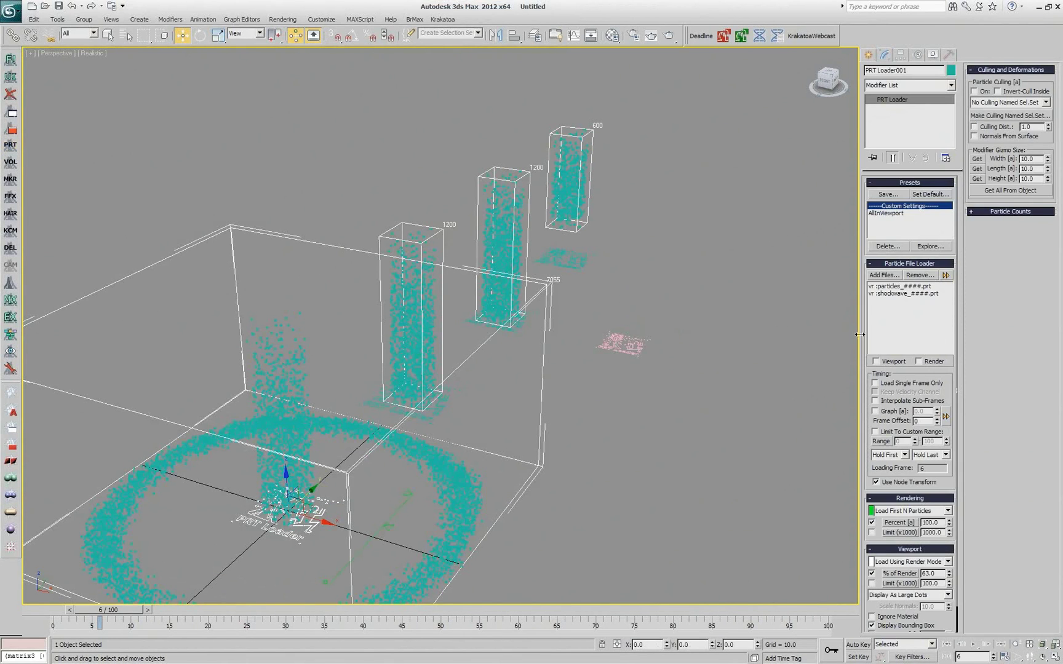
left_click_drag(917, 287, 920, 302)
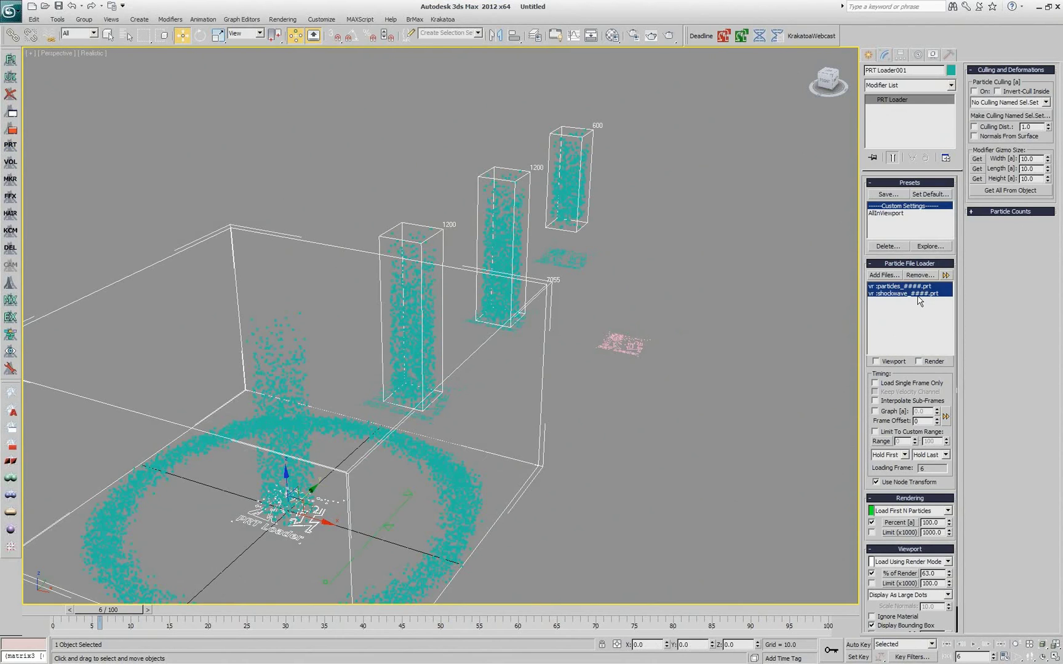
left_click(945, 275)
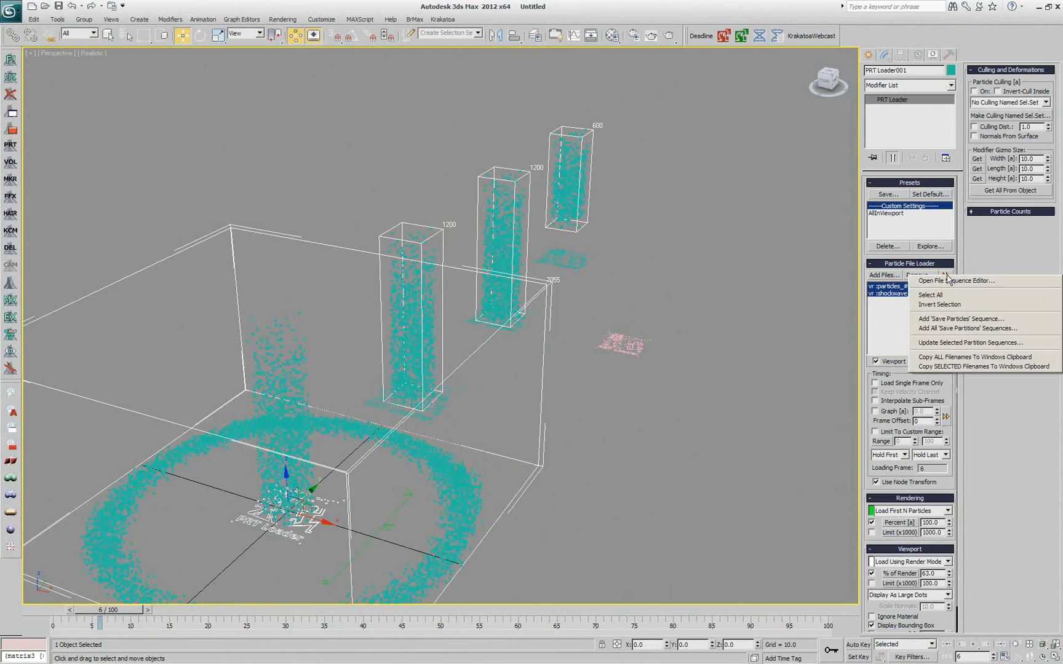
left_click(969, 362)
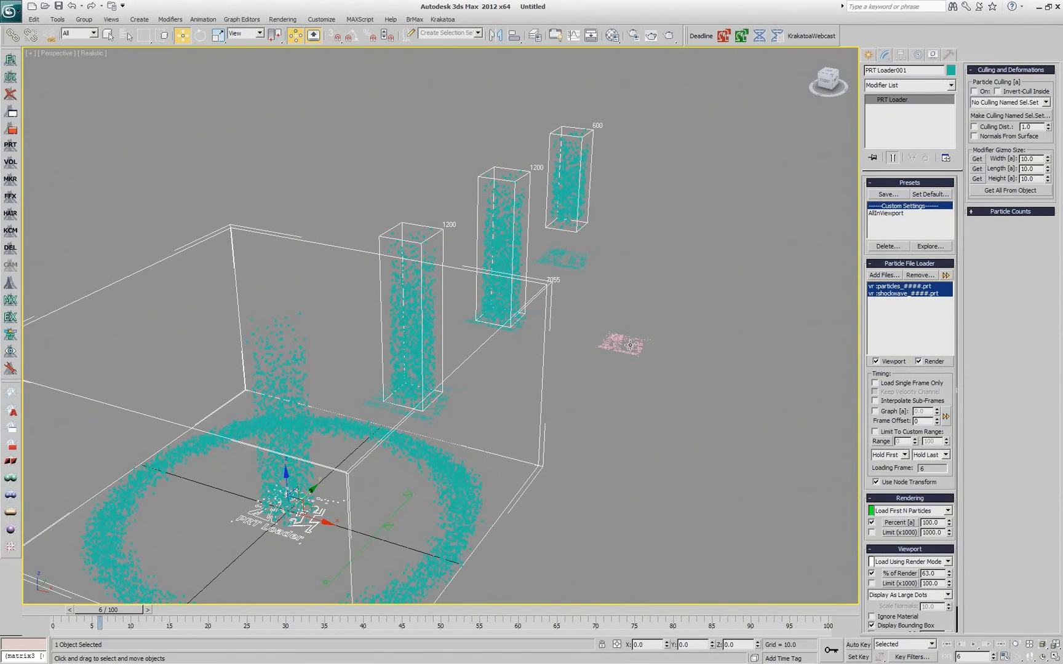
left_click(627, 362)
right_click(907, 276)
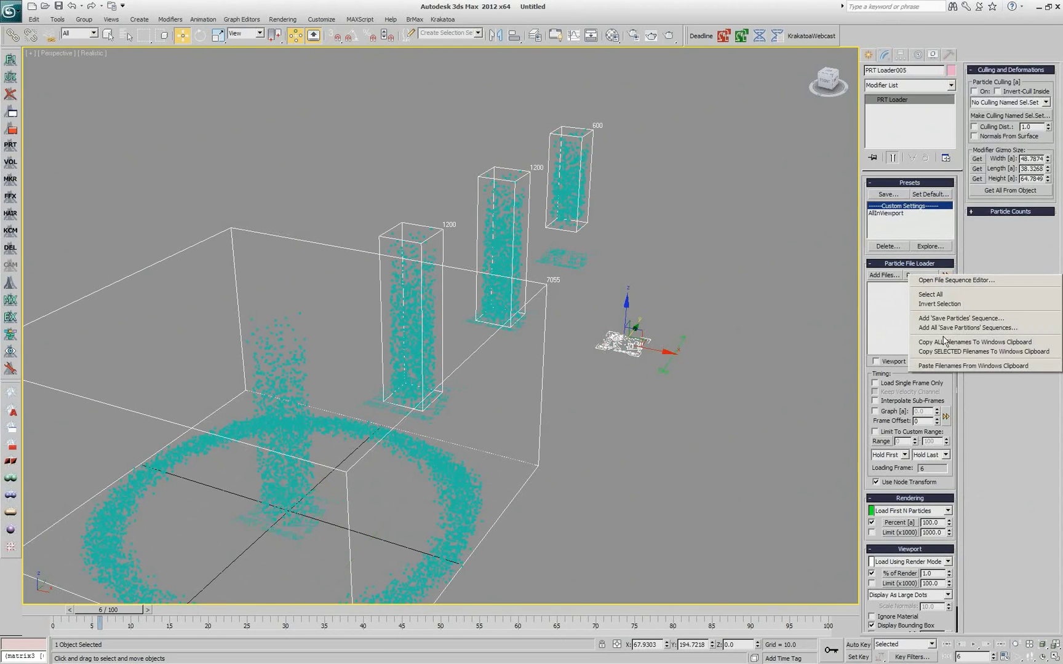
left_click(937, 363)
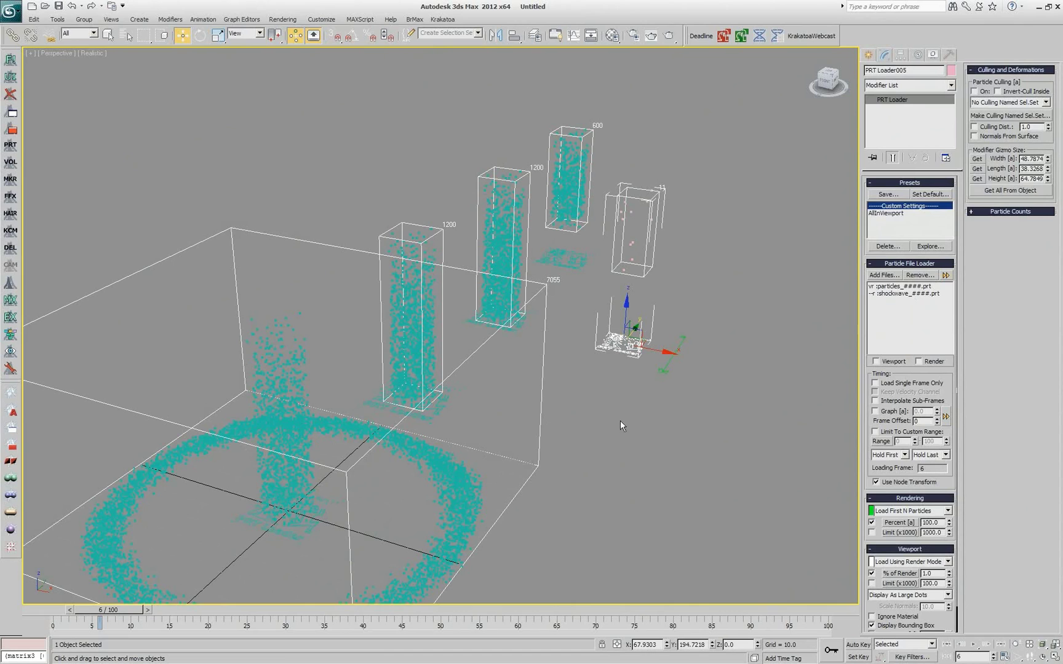
Set % of Render to 100 and turn on Viewport display for the shockwave entry
right_click(905, 575)
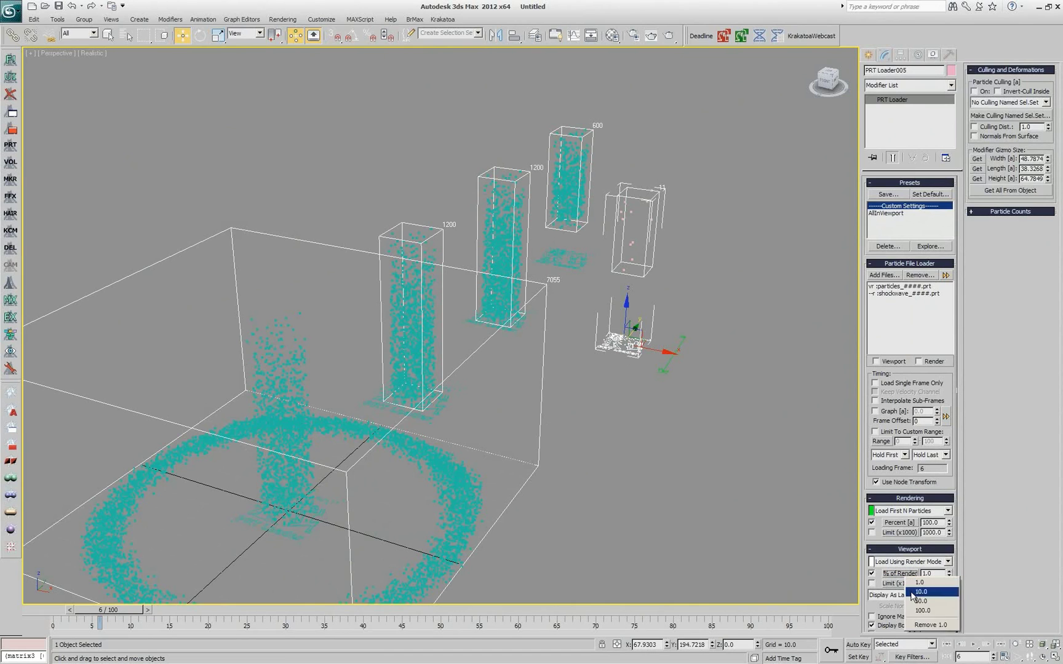
left_click(920, 616)
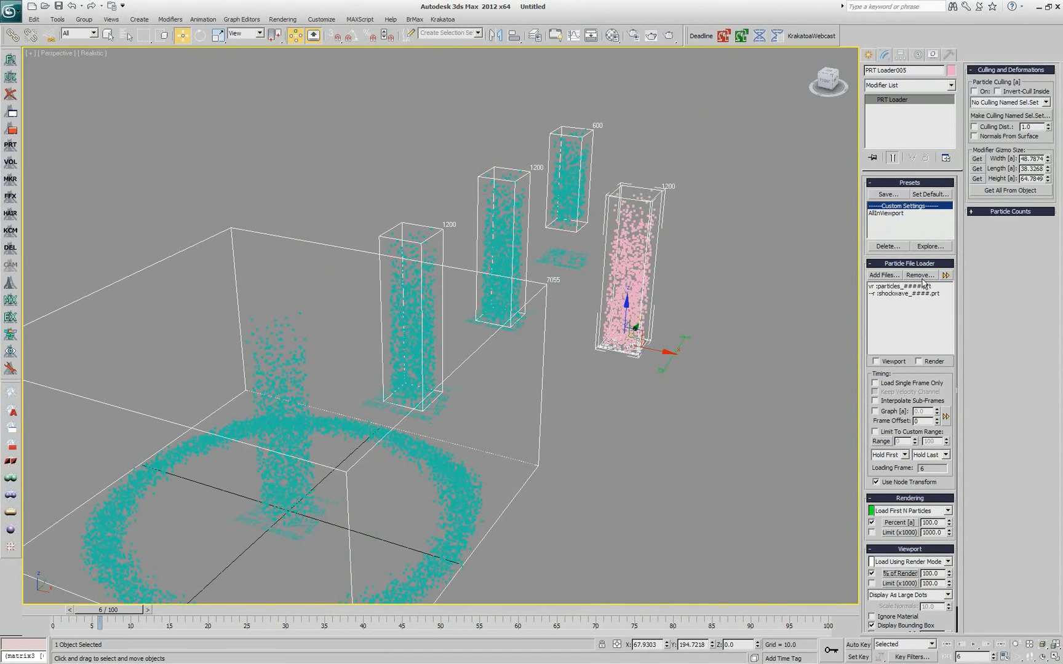
left_click(886, 294)
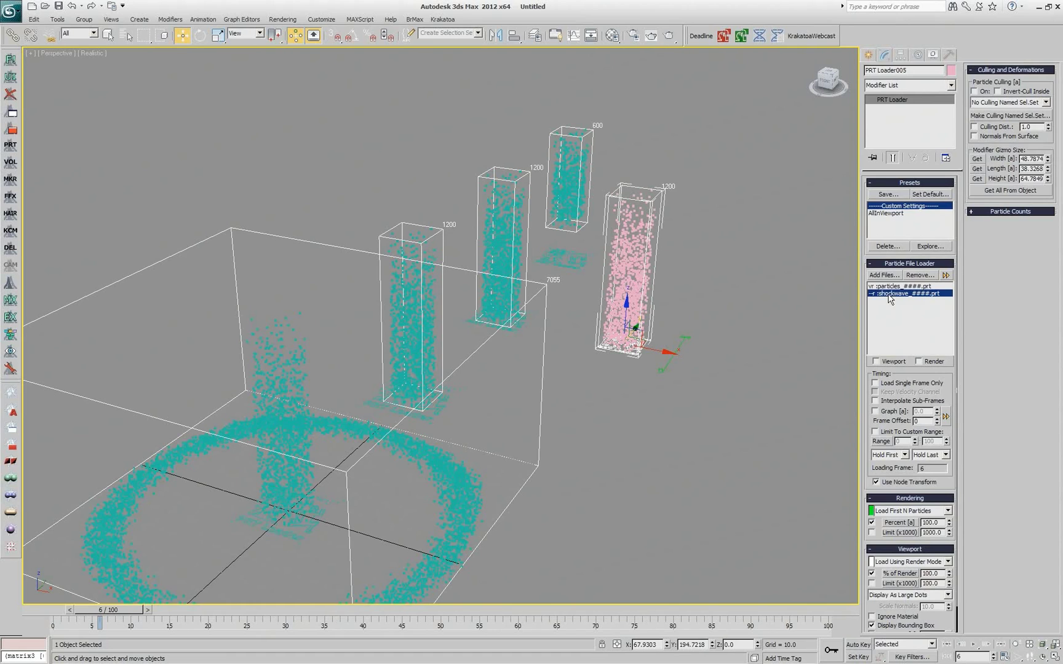
left_click(875, 361)
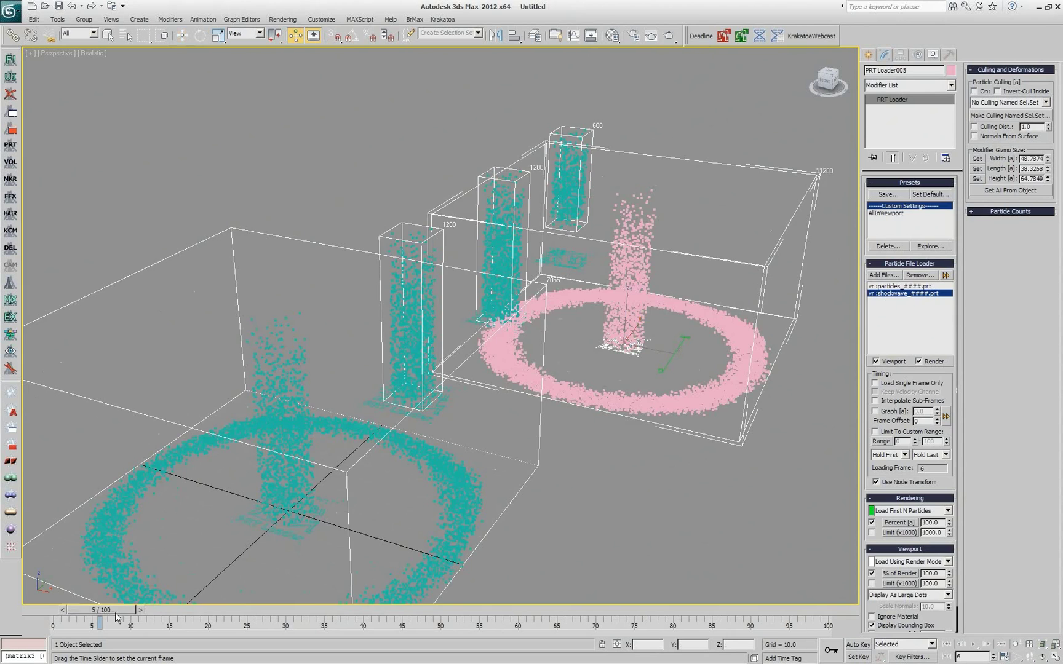
Scrub to frame 10 and back to frame 5, then reselect the pink loader
left_click_drag(139, 612, 203, 608)
left_click_drag(138, 609, 100, 609)
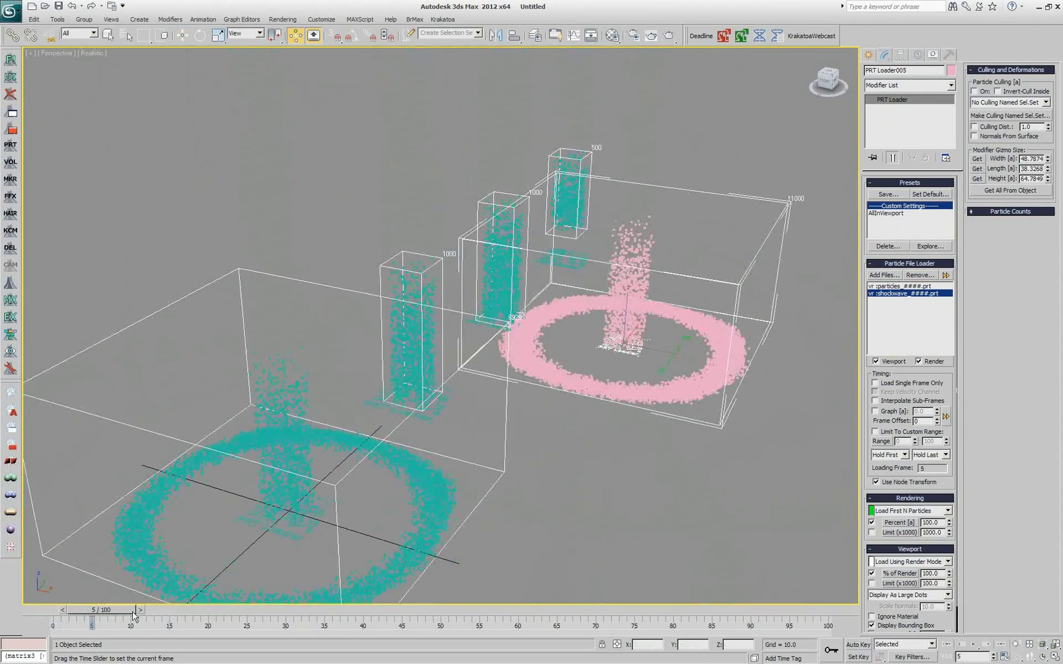
left_click(610, 435)
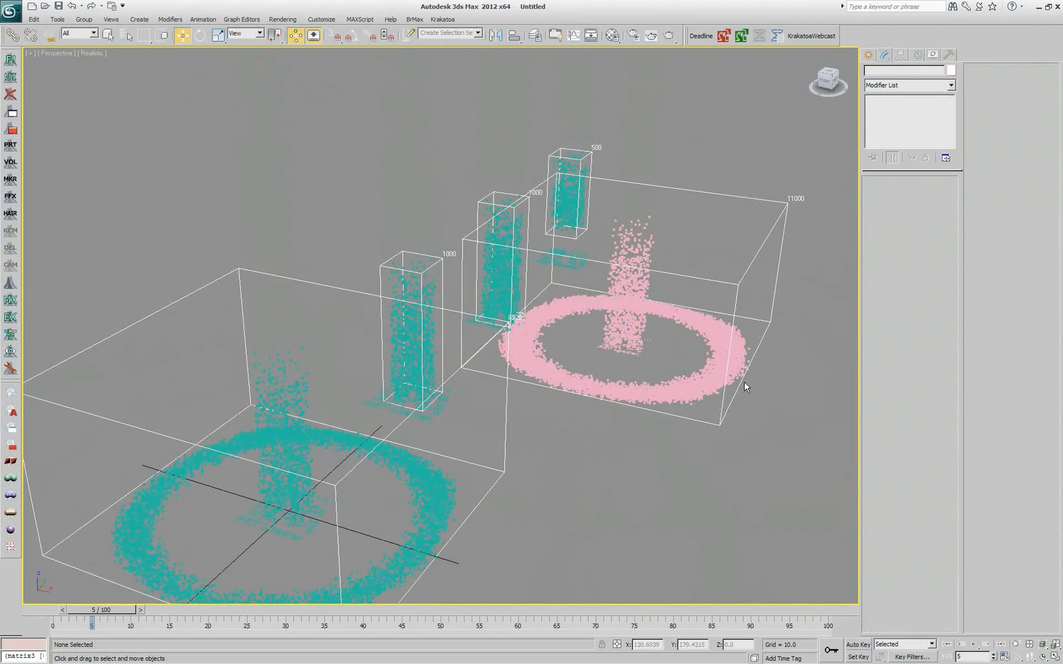
left_click(710, 384)
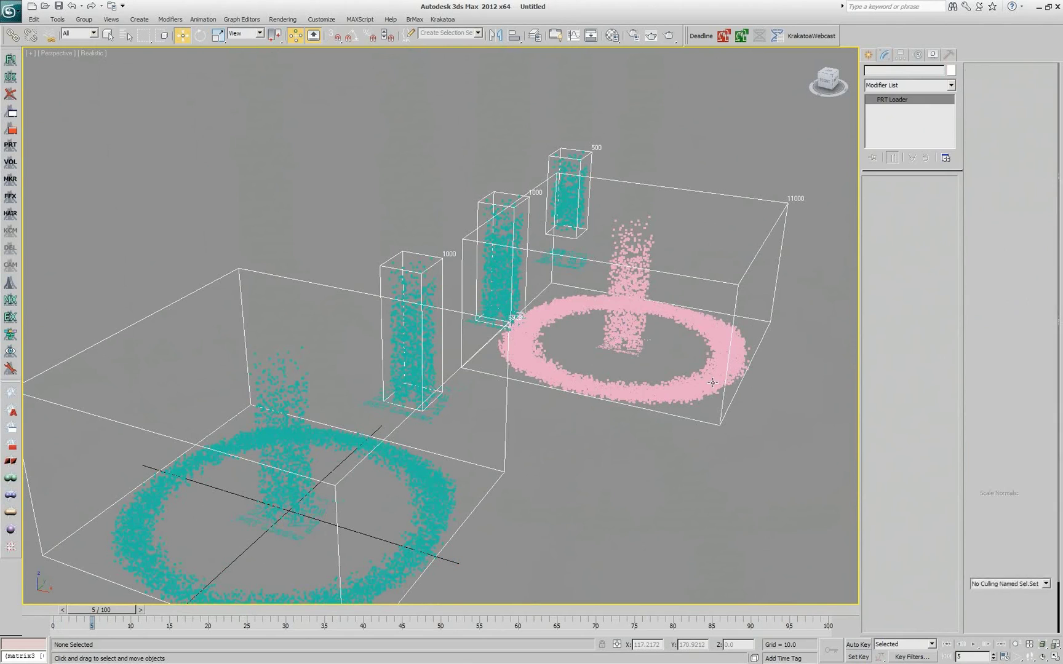
Open the MAXScript Listener, clear its old output, and paste in the two file paths
right_click(39, 644)
left_click(44, 618)
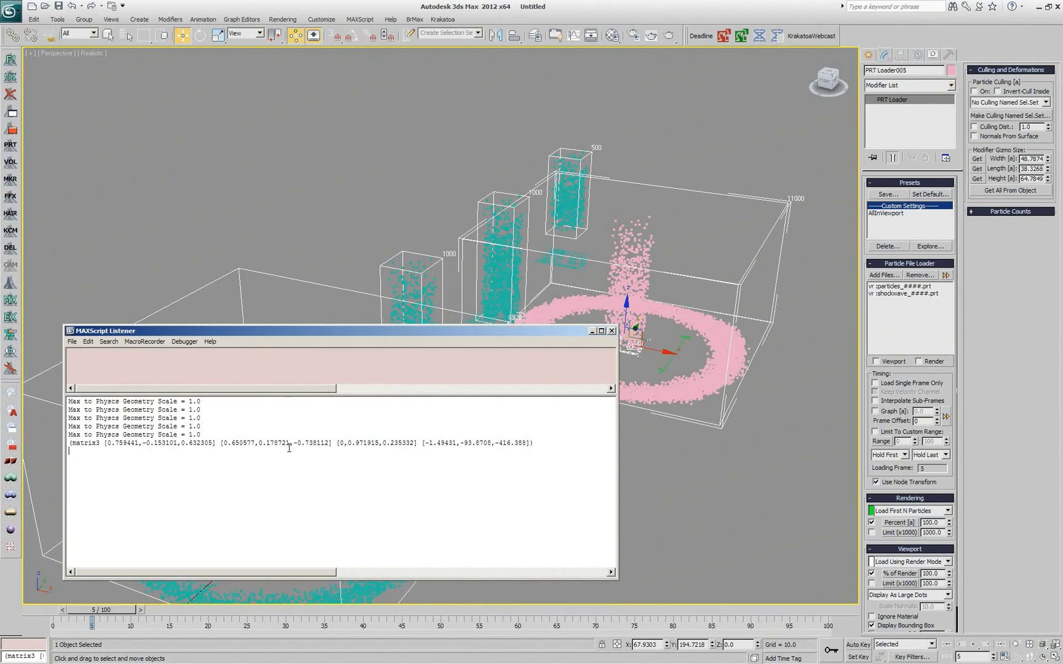
key("ctrl+a")
key("Delete")
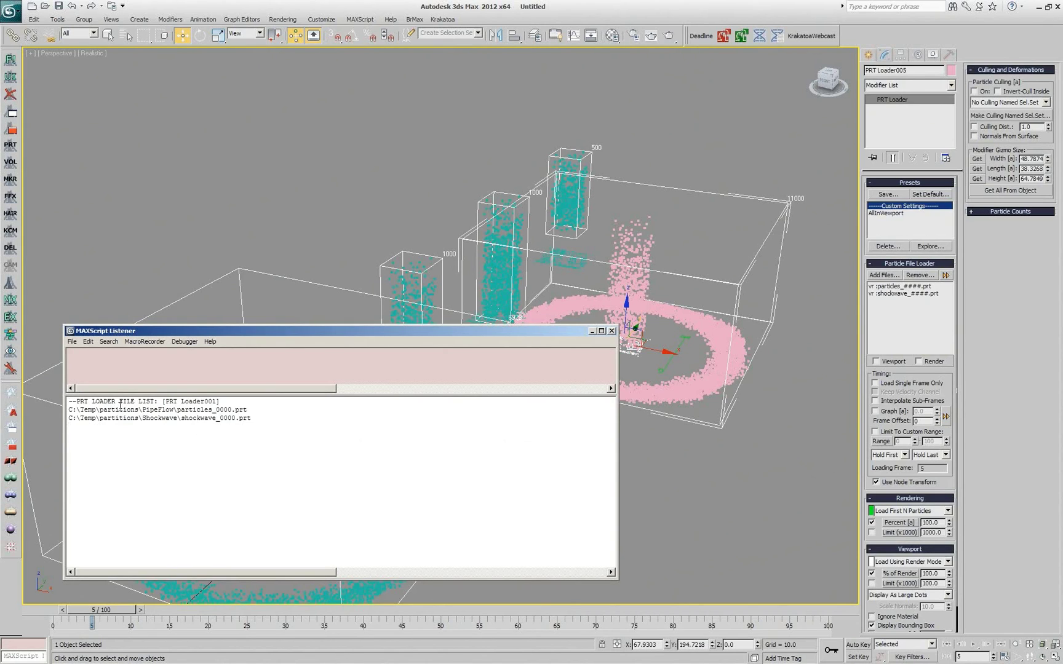
left_click_drag(268, 417, 68, 409)
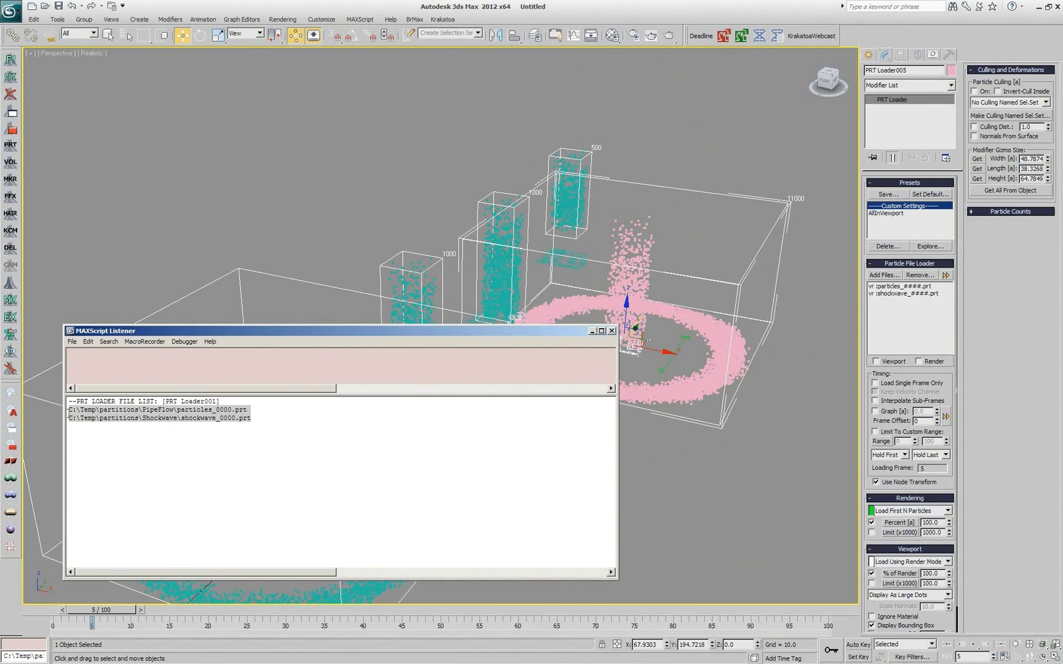
left_click(253, 418)
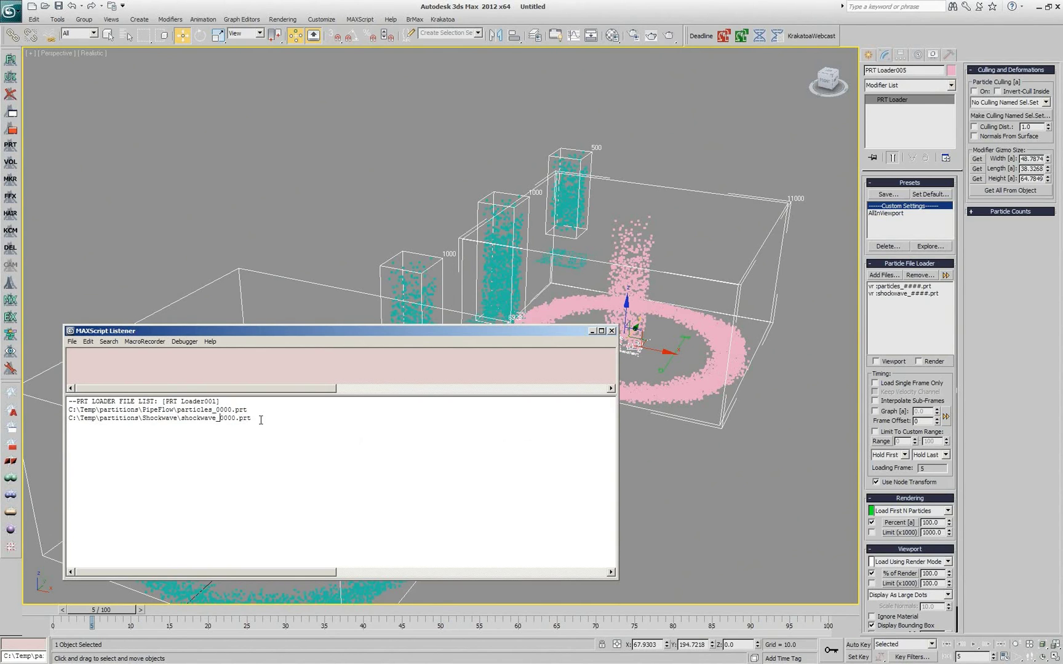
left_click(249, 429)
left_click_drag(261, 421, 63, 406)
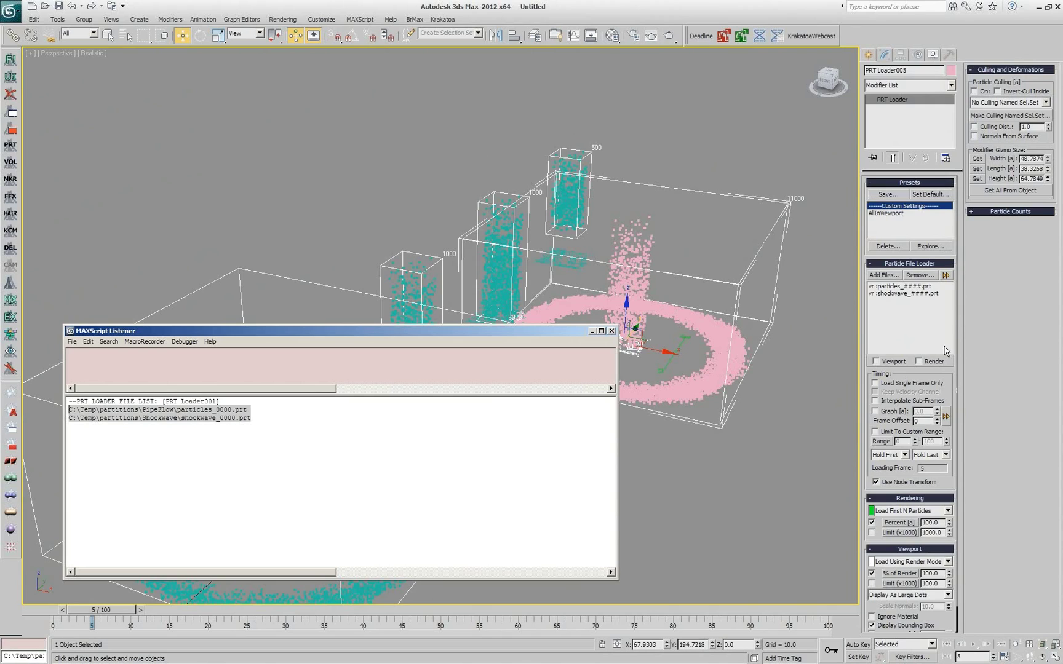
left_click(263, 442)
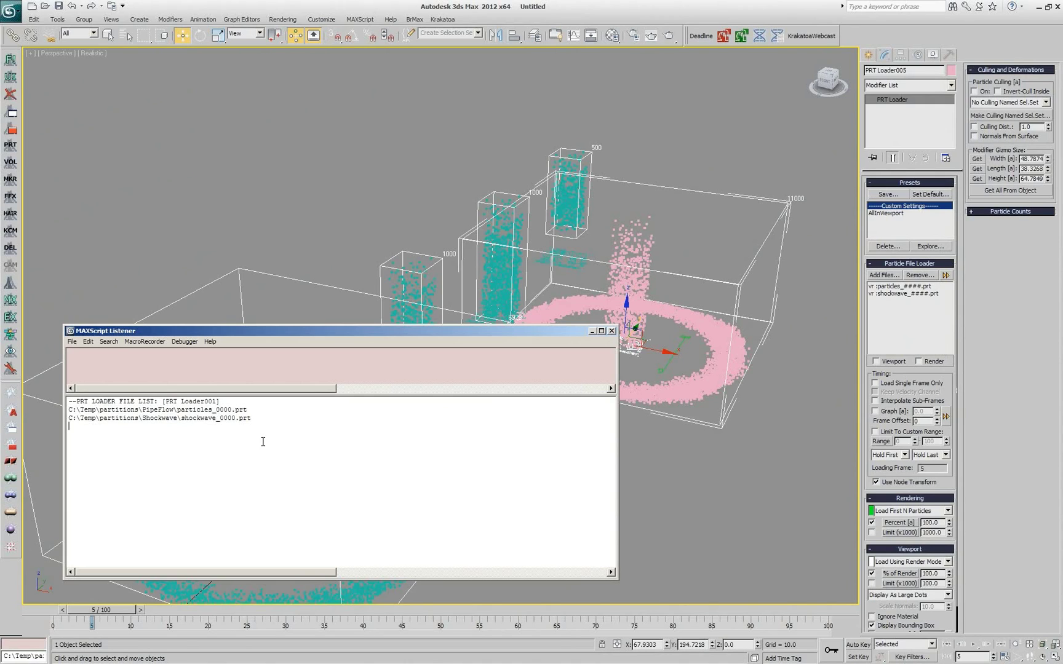
Insert 'bobo' before 0000 in the shockwave path and select that line
left_click(218, 418)
type("bobo_")
key("Home")
key("shift+Down")
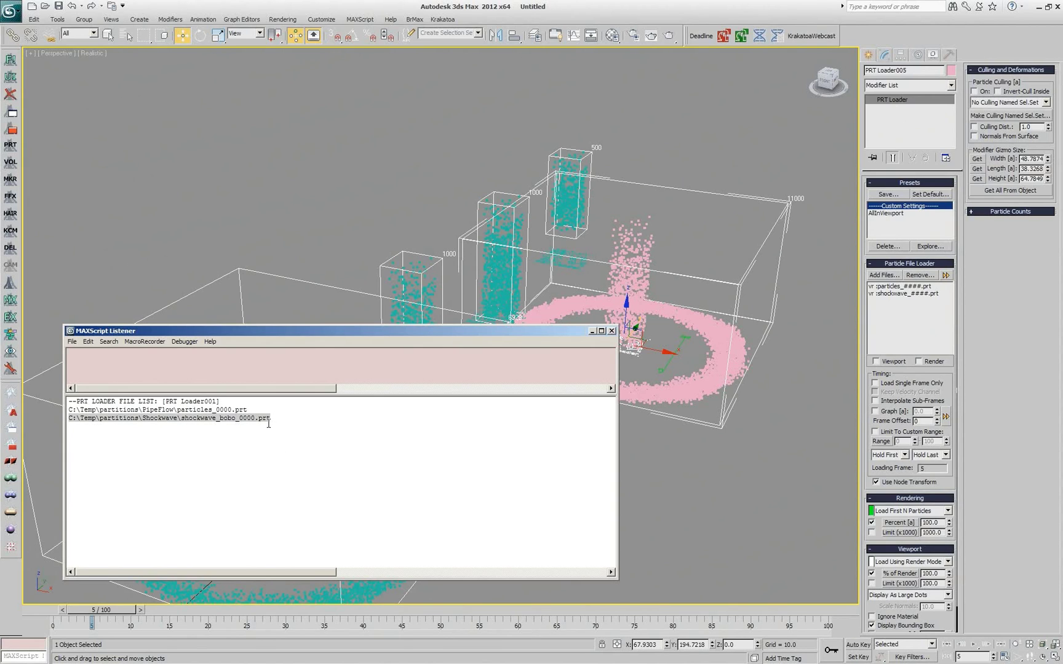
Copy the edited Listener line and paste it into PRT Loader005 as shockwave_bobo_####.prt
right_click(268, 423)
left_click(278, 456)
left_click(946, 276)
left_click(970, 370)
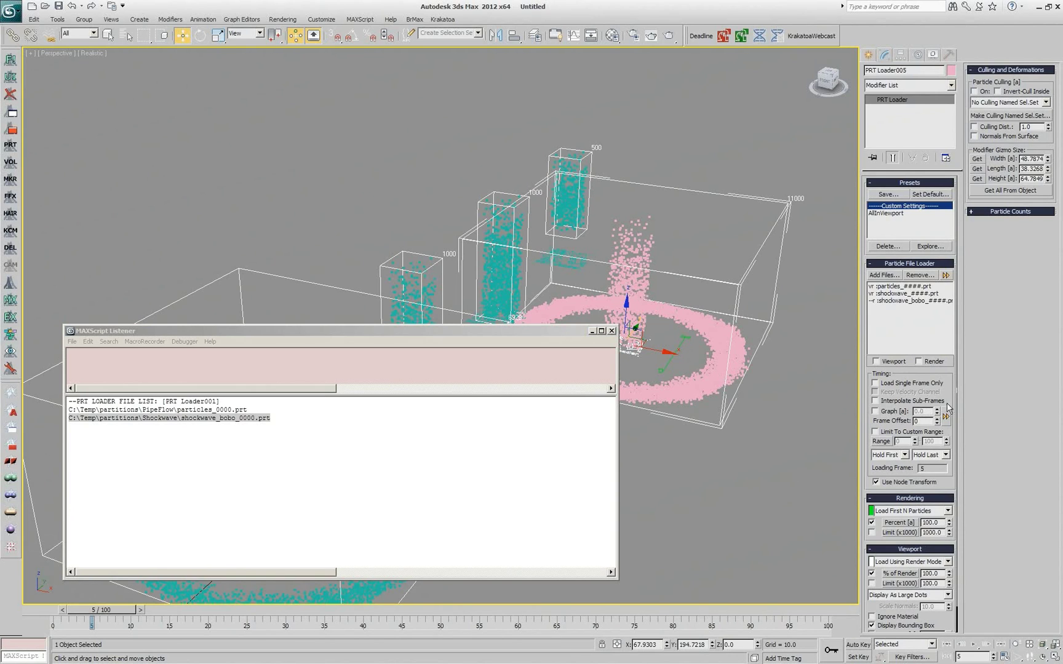
left_click(287, 420)
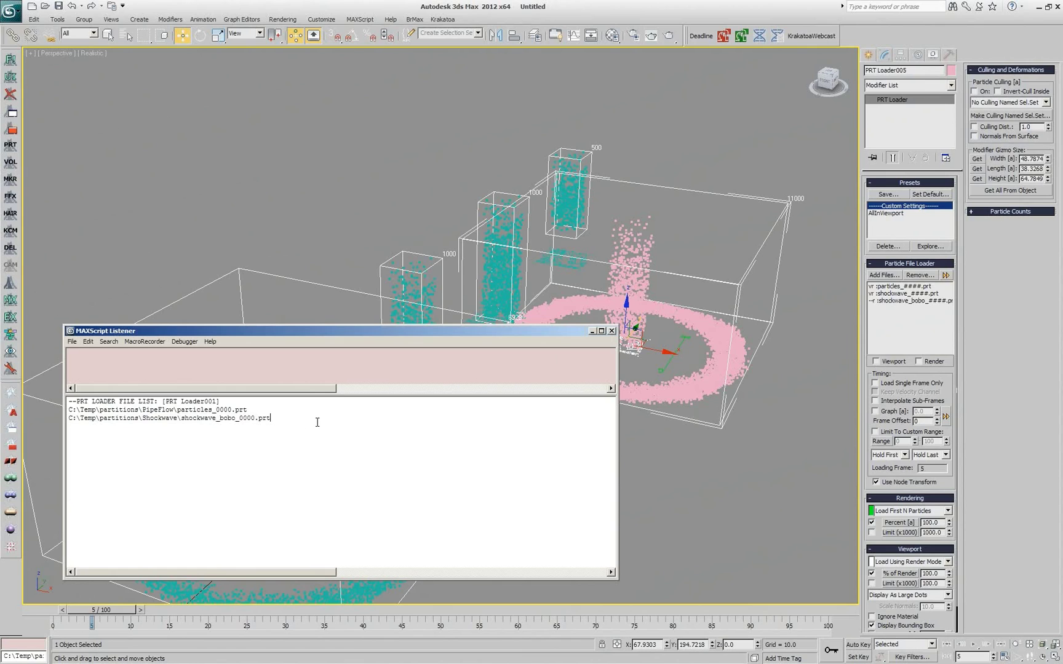
key("ctrl+a")
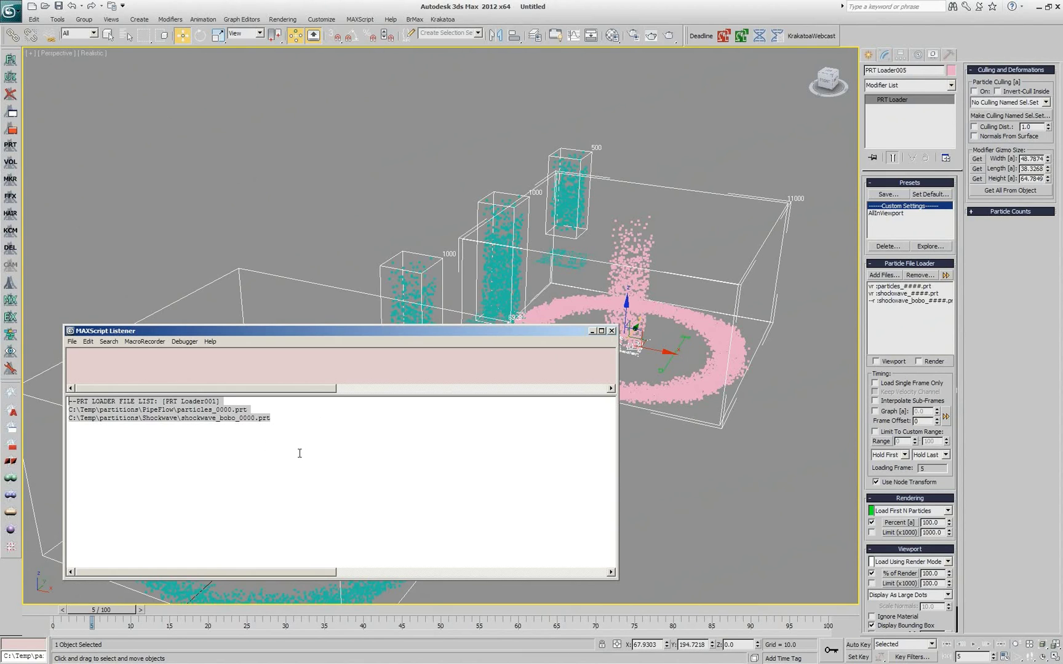